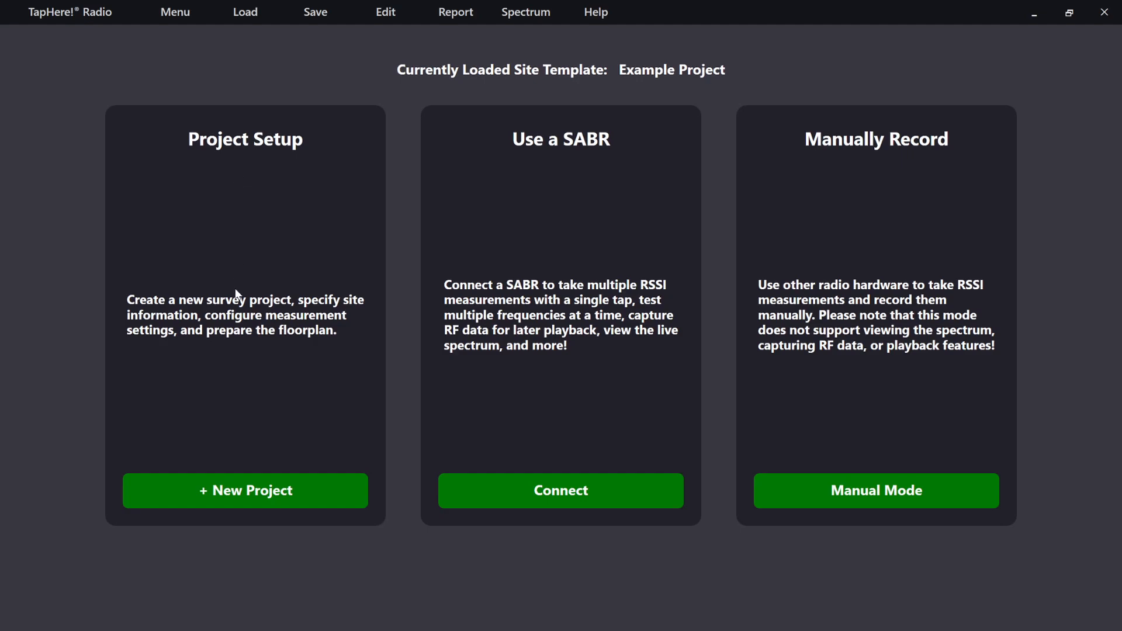
- Start a new survey project and name it "Tutorial Project"
left_click(257, 496)
left_click_drag(449, 314, 384, 315)
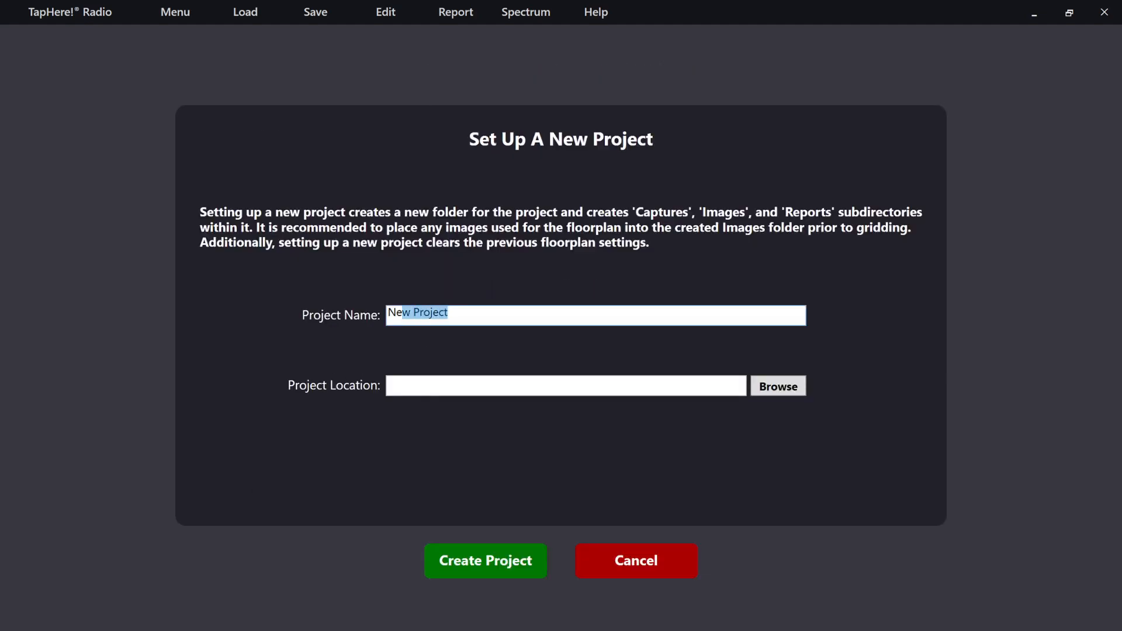
type("Tu")
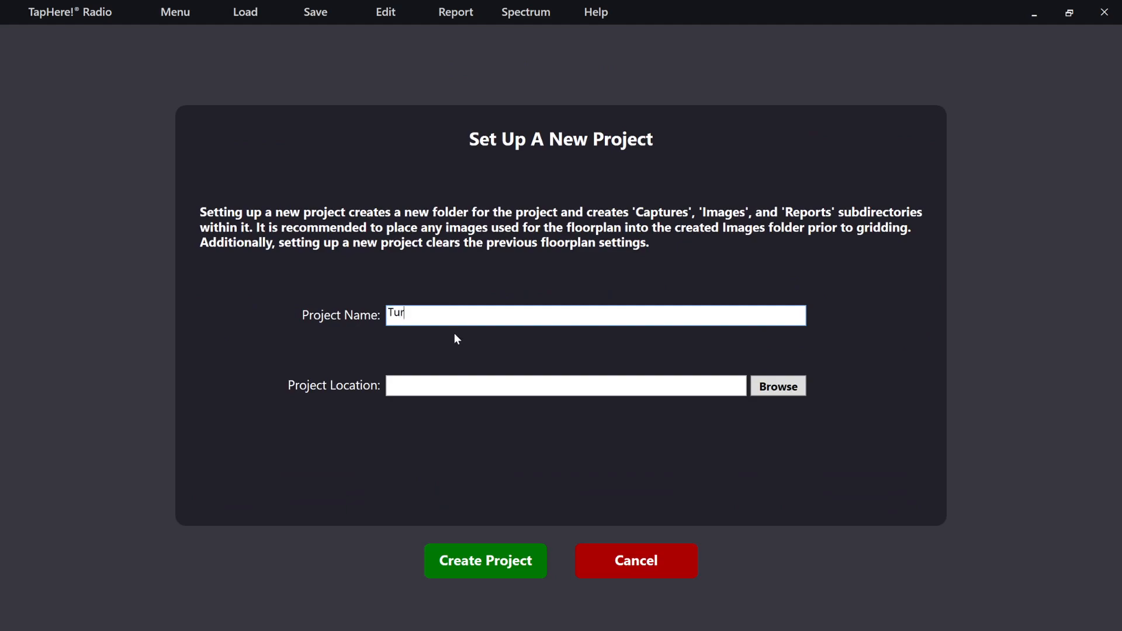
type("toril")
- Create the project in the Desktop's PinPoint Projects folder and open its new project folder
left_click(778, 388)
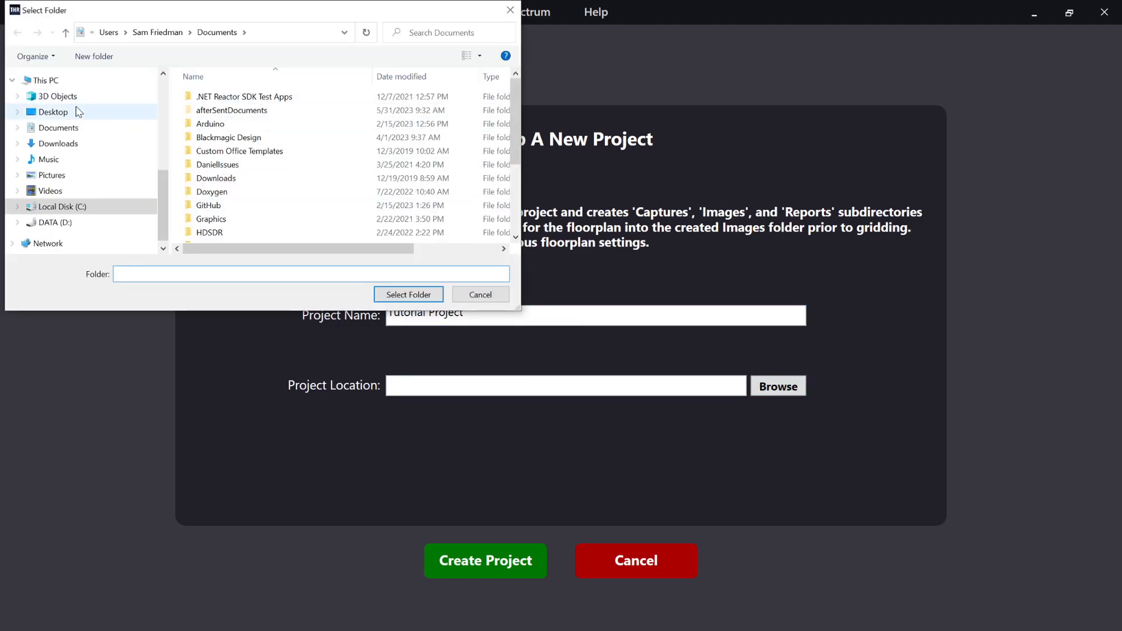
scroll(76, 111, "up", 3)
left_click(67, 154)
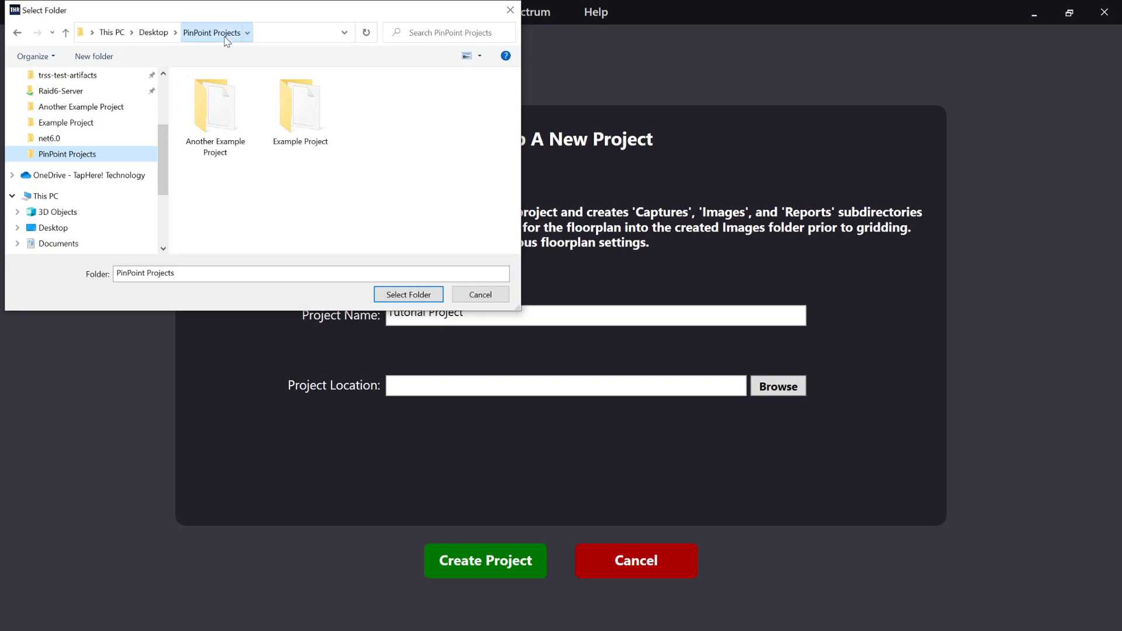
left_click(407, 295)
left_click(513, 562)
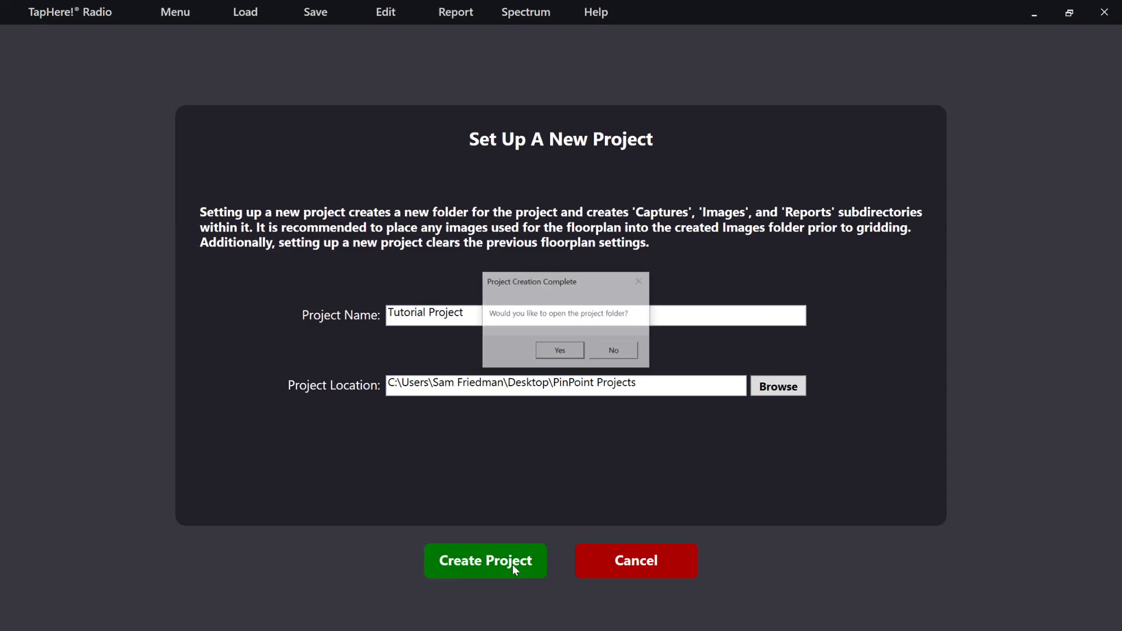
left_click(555, 354)
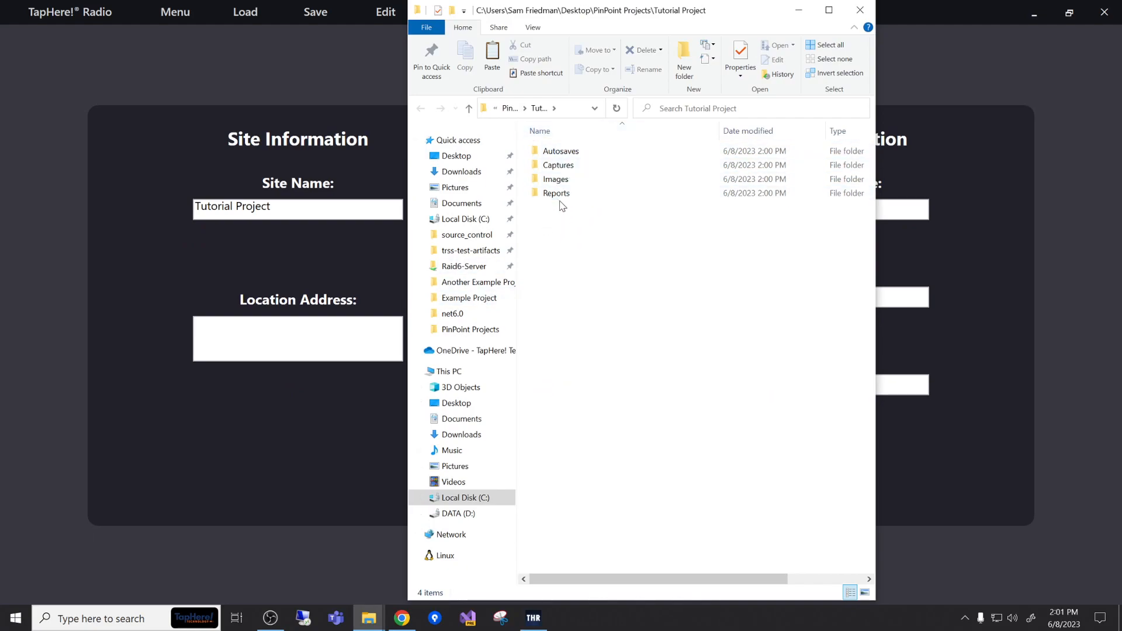
- Copy Alt-Demo-Floorplan.png and Demo-Floorplan.jpg from PinPoint Projects into the Tutorial Project's Images folder, and close the file window
left_click(510, 108)
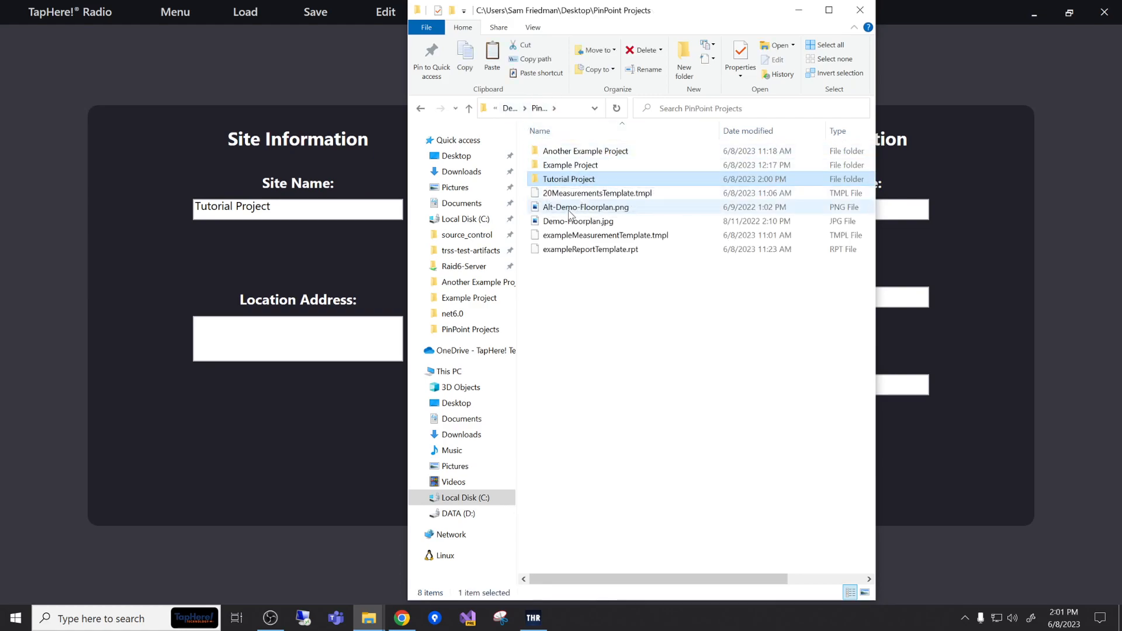
left_click(571, 208)
left_click(573, 222, "ctrl")
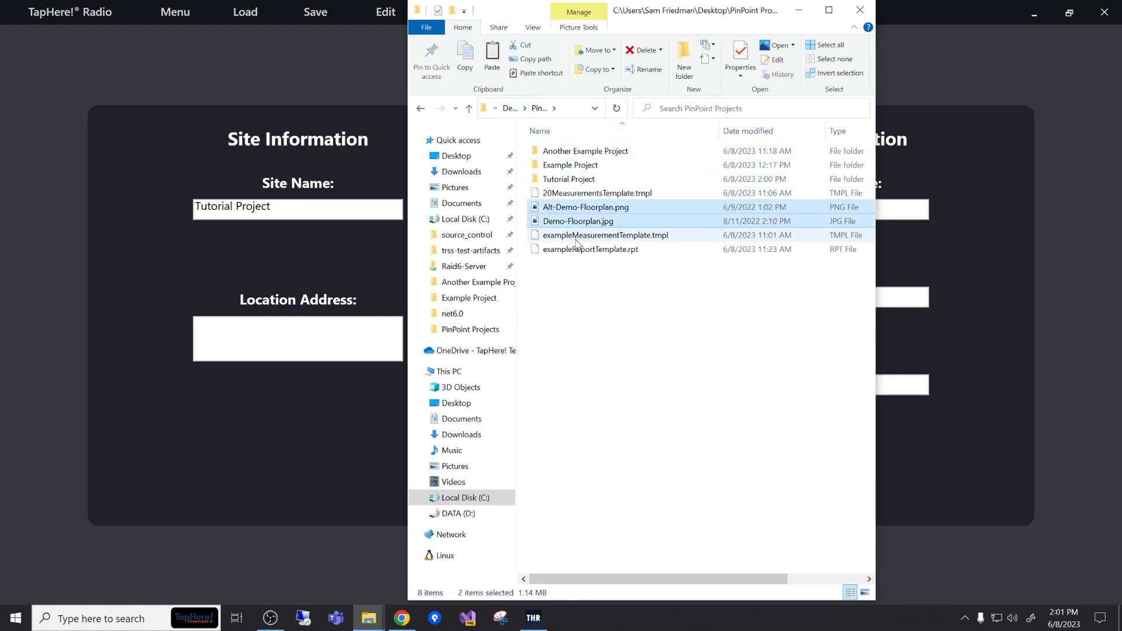
double_click(582, 183)
left_click(577, 181)
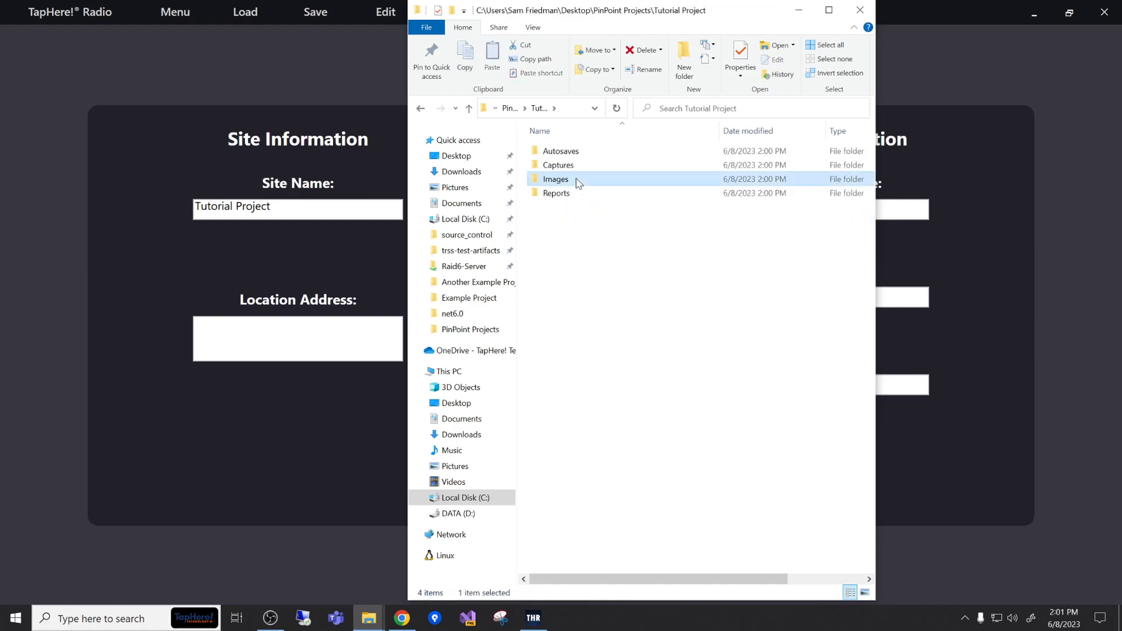
double_click(578, 182)
key("ctrl+v")
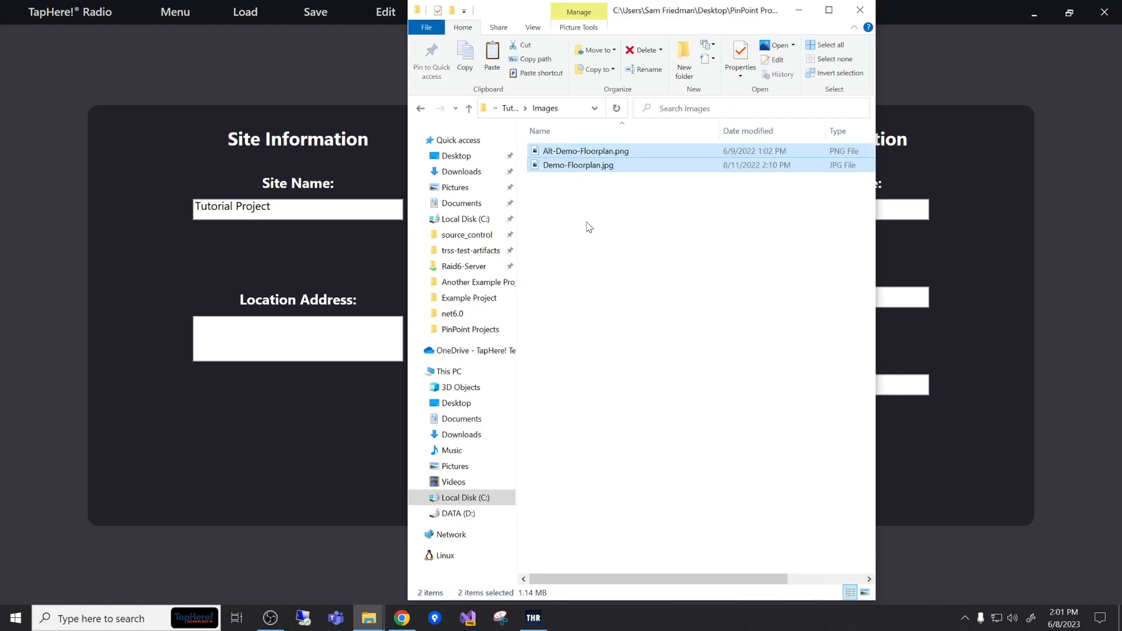
left_click(859, 11)
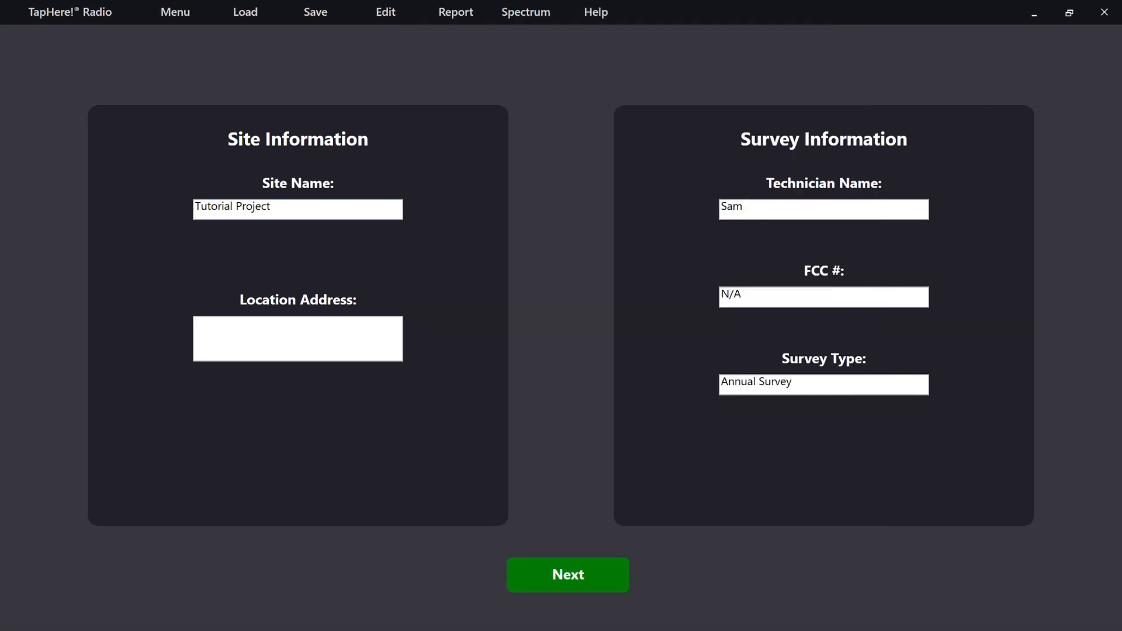
- Change the site name to "Example Site"
left_click(271, 208)
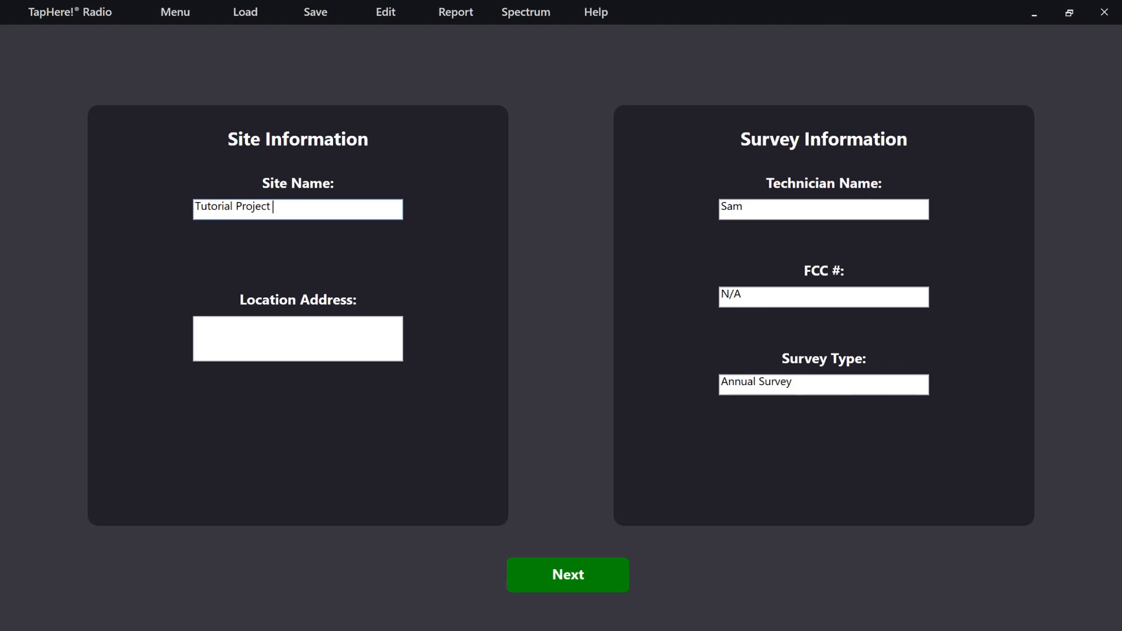
key("BackSpace")
key("BackSpace")
key("BackSpace")
key("BackSpace")
key("BackSpace")
key("BackSpace")
key("BackSpace")
key("BackSpace")
key("BackSpace")
key("BackSpace")
key("BackSpace")
key("BackSpace")
key("BackSpace")
key("BackSpace")
key("BackSpace")
key("BackSpace")
key("BackSpace")
type("Example Site")
- Enter the site's location address and continue to the radio and measurement settings
left_click(195, 324)
type("123")
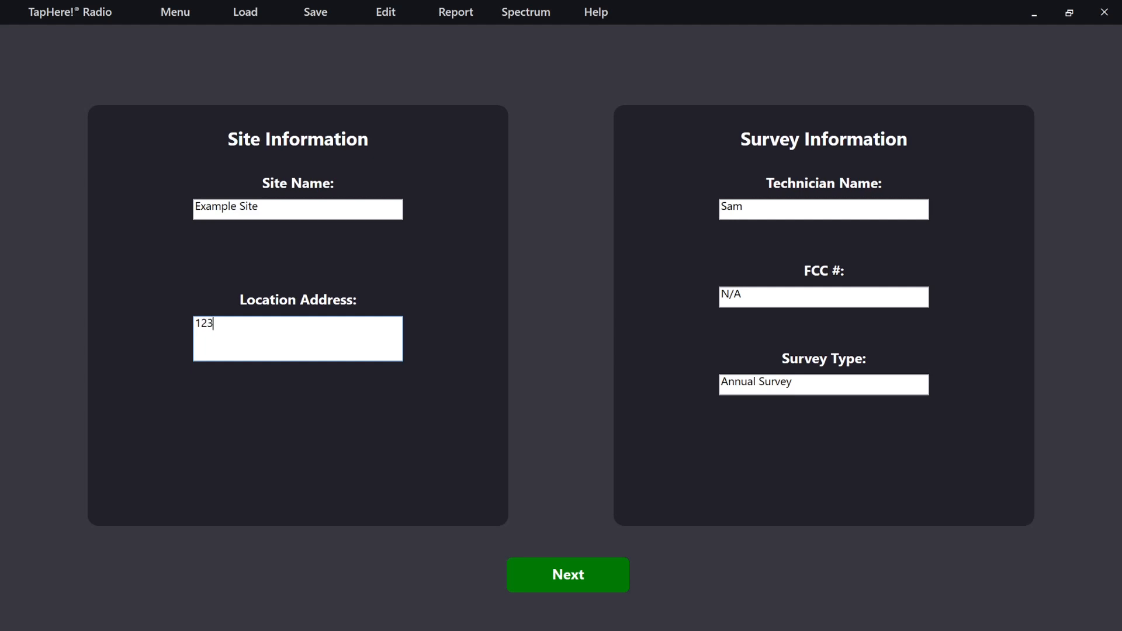
type(" Fake st.")
key("BackSpace")
key("BackSpace")
key("BackSpace")
type("St.")
left_click(550, 590)
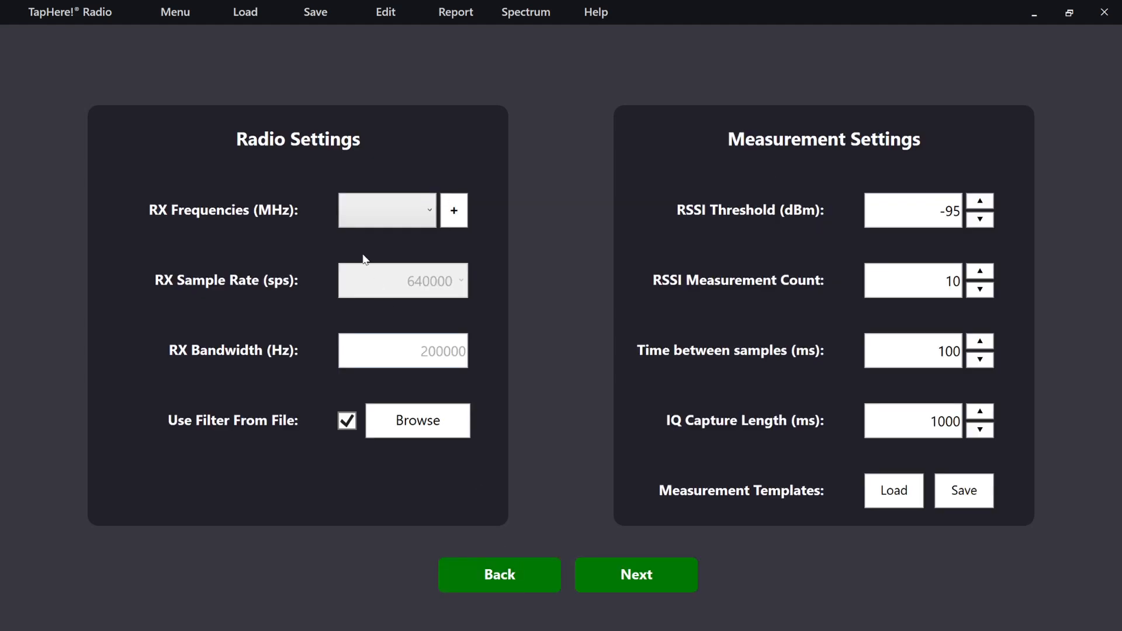
- Select the Arapahoe Admin receive frequencies 852.9375 and 853.2375 MHz in the site list
left_click(453, 213)
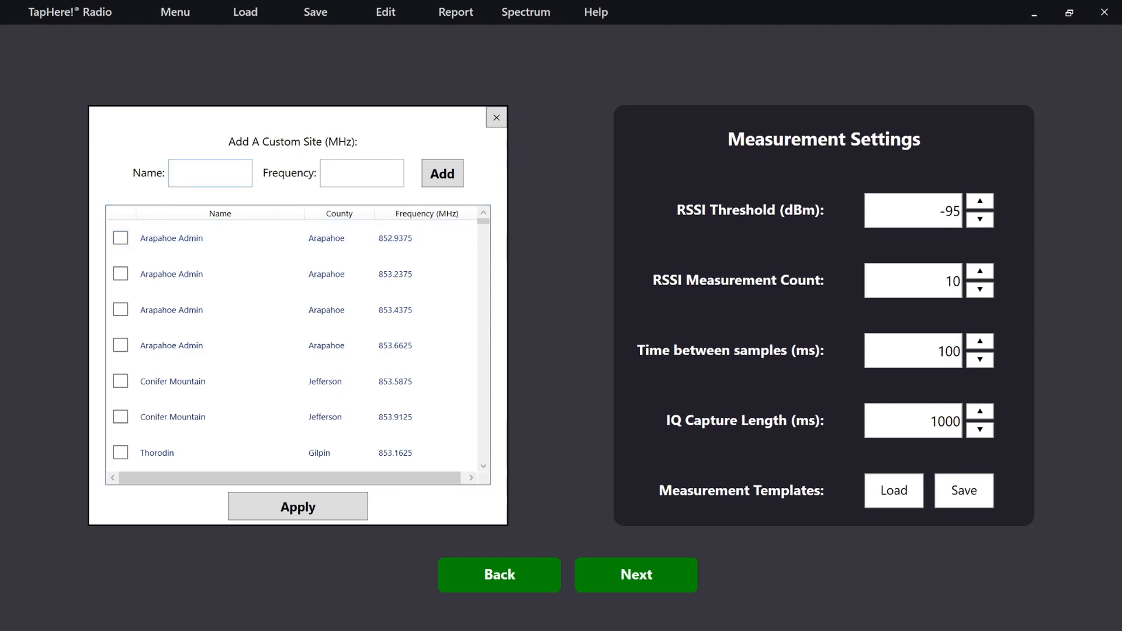
left_click(122, 239)
left_click(121, 275)
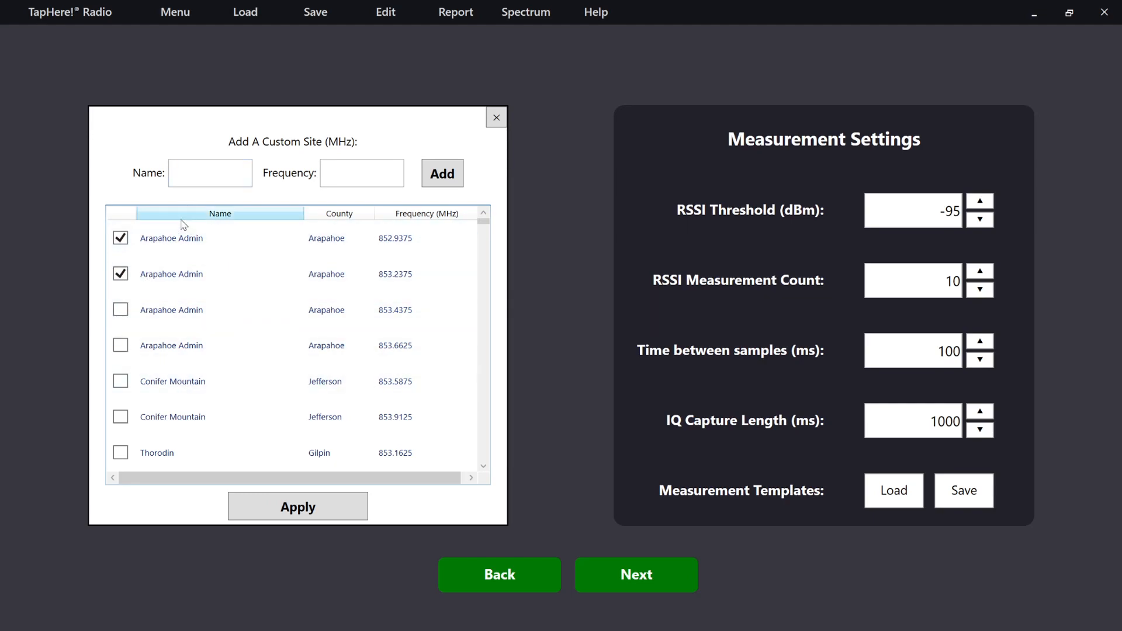
- Add a custom site named KBCO at 97.3 MHz, apply the frequency selection and check the resulting frequency list
left_click(250, 174)
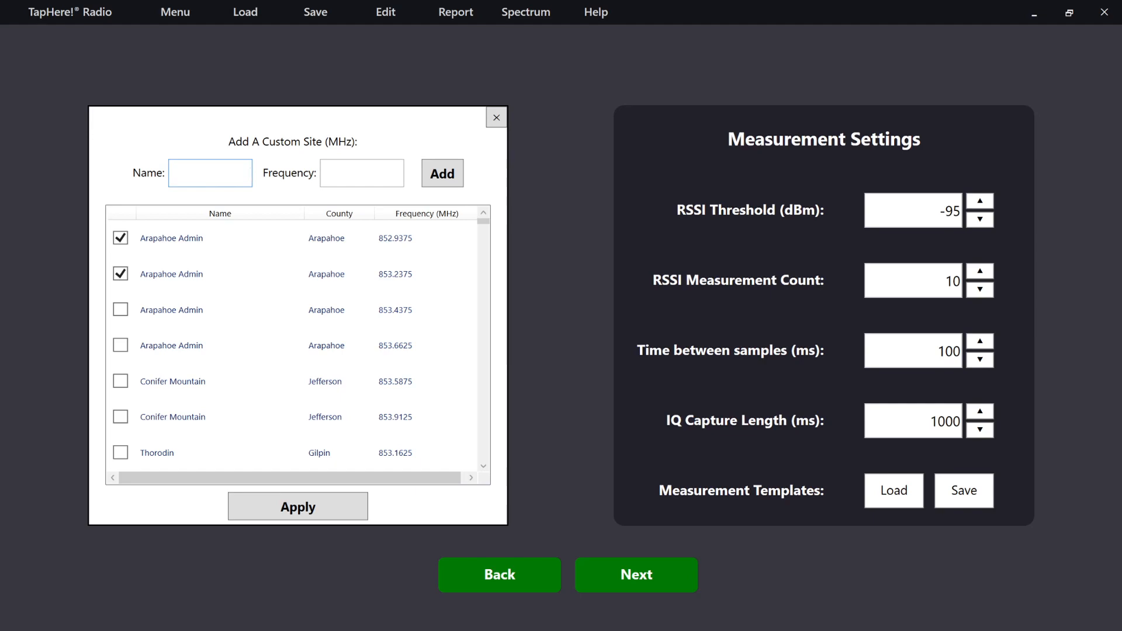
type("KBCO")
left_click(362, 173)
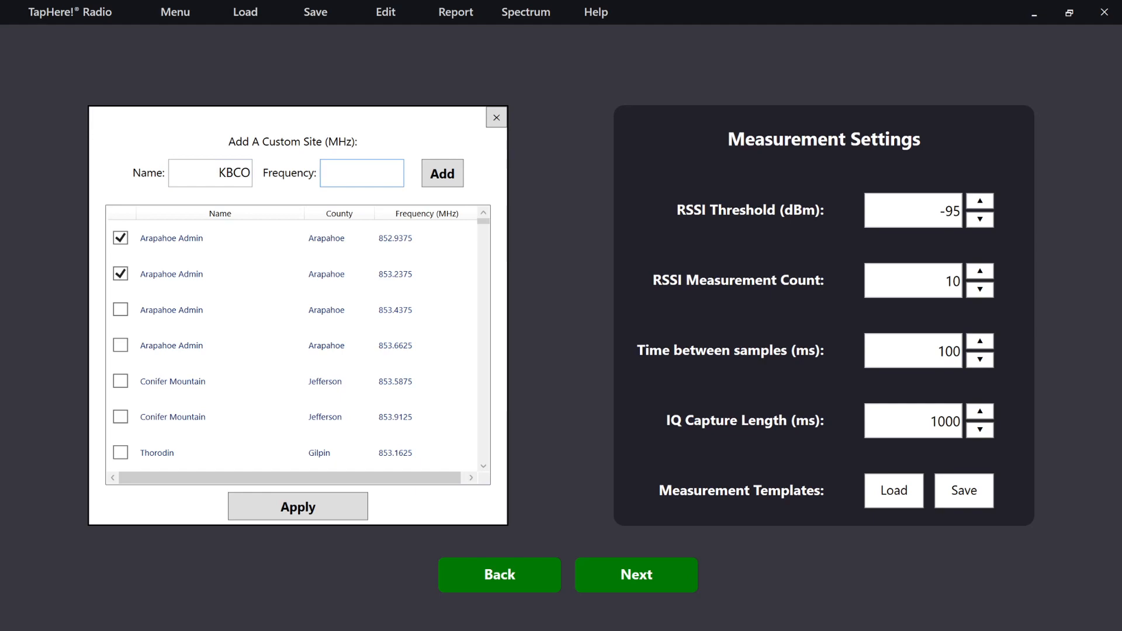
type("97.3")
left_click(456, 180)
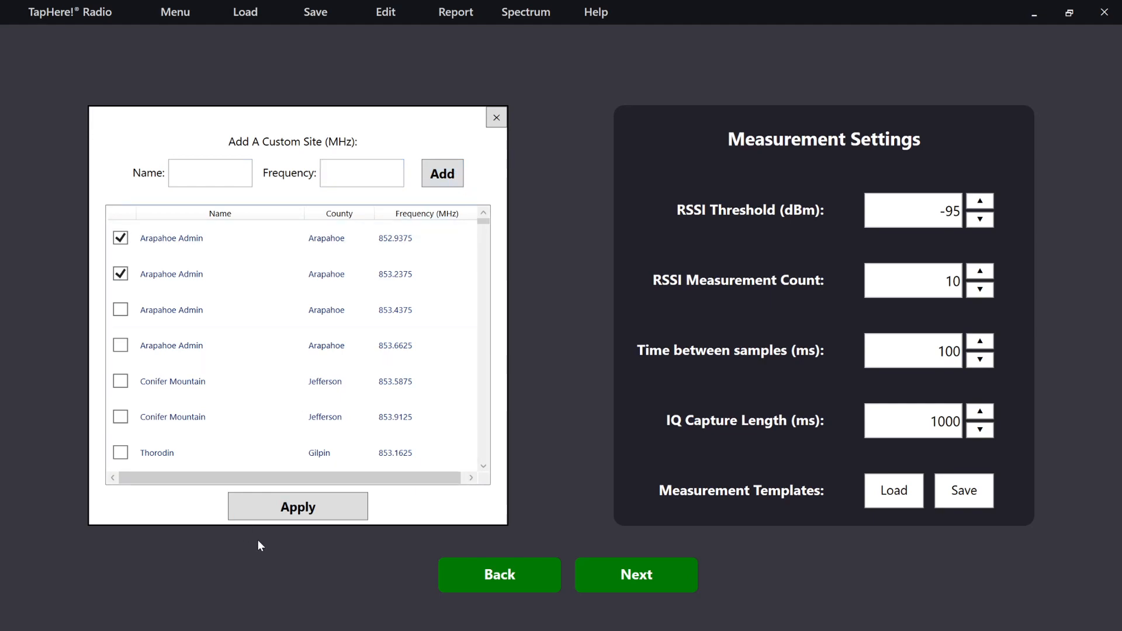
left_click(299, 507)
left_click(397, 210)
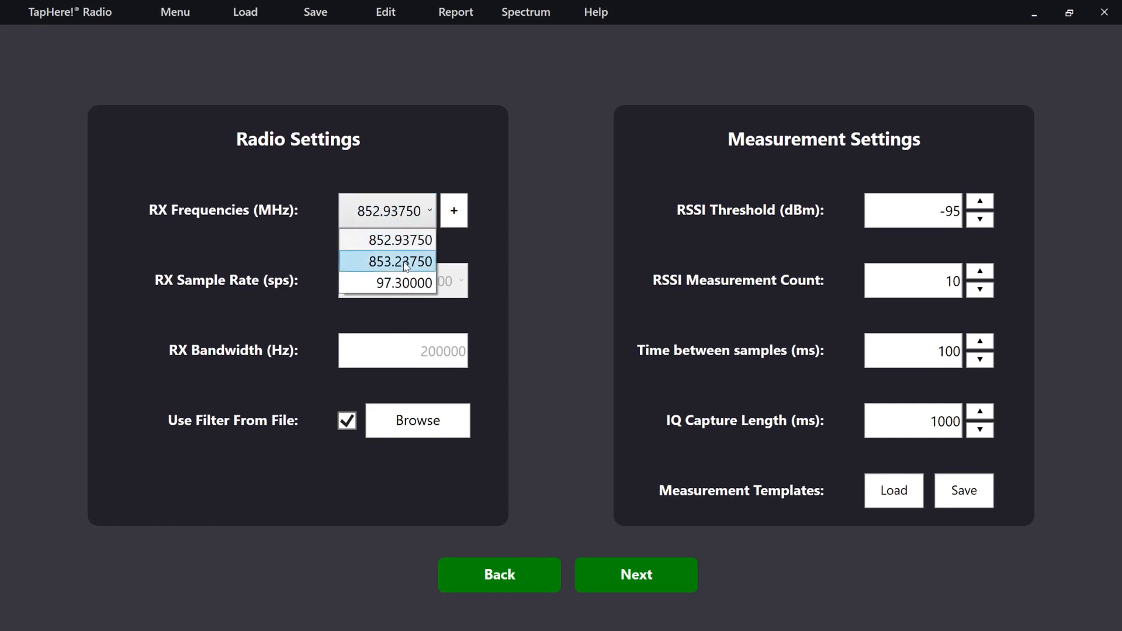
left_click(480, 254)
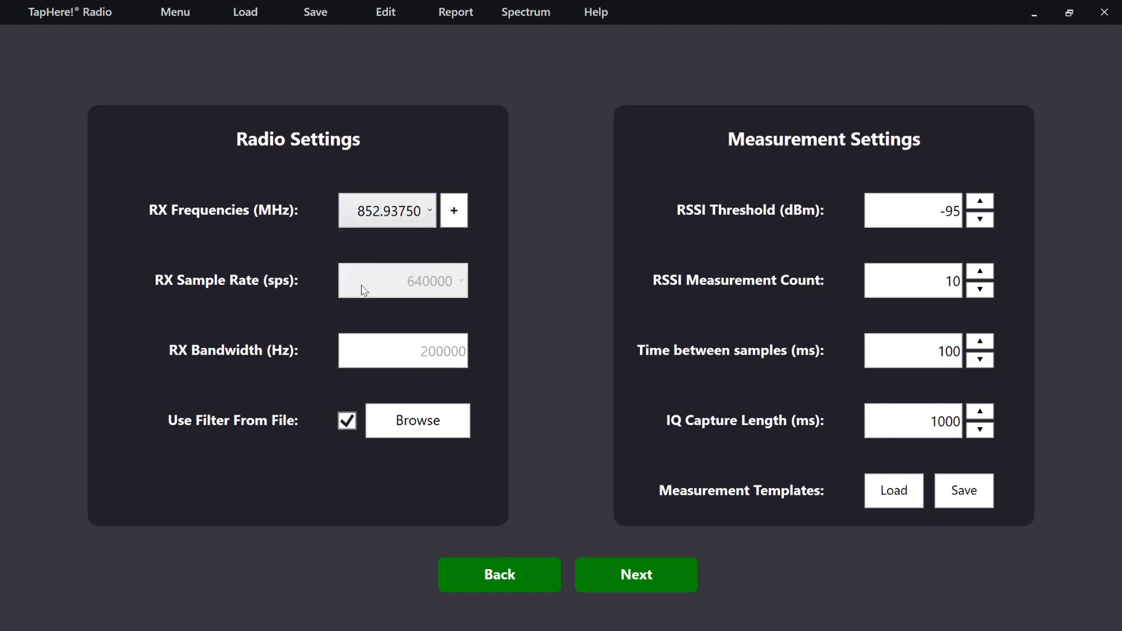
- Turn off the filter from file to inspect the RX sample rate choices, and turn the filter back on
left_click(347, 421)
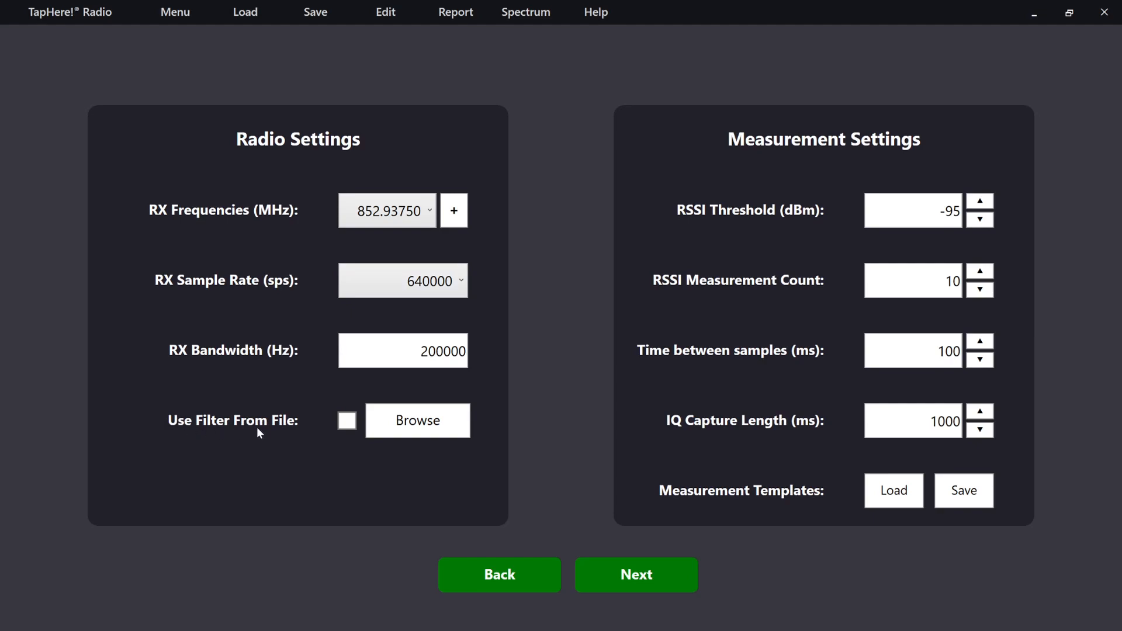
left_click(415, 285)
left_click(485, 268)
left_click(347, 421)
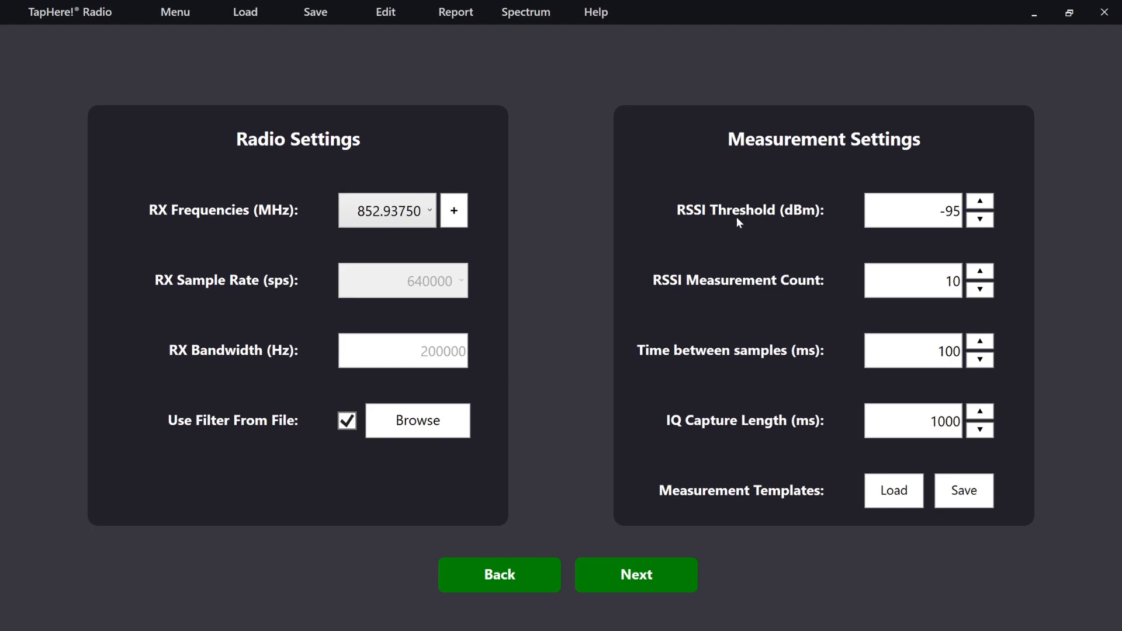
- Set the RSSI threshold to -90 dBm and the RSSI measurement count to 15
left_click(985, 205)
left_click(986, 206)
left_click(985, 205)
left_click(985, 207)
left_click(986, 208)
left_click(980, 272)
left_click(980, 273)
left_click(981, 273)
left_click(980, 272)
left_click(981, 274)
- Set the time between samples to 50 ms and the IQ capture length to 2000 ms, and continue to the floorplan configuration
left_click(980, 359)
left_click(980, 360)
left_click(980, 359)
left_click(980, 359)
left_click(980, 359)
left_click(980, 413)
left_click(980, 413)
left_click(979, 413)
left_click(979, 413)
left_click(979, 414)
left_click(979, 413)
left_click(979, 413)
left_click(980, 414)
left_click(979, 413)
left_click(979, 413)
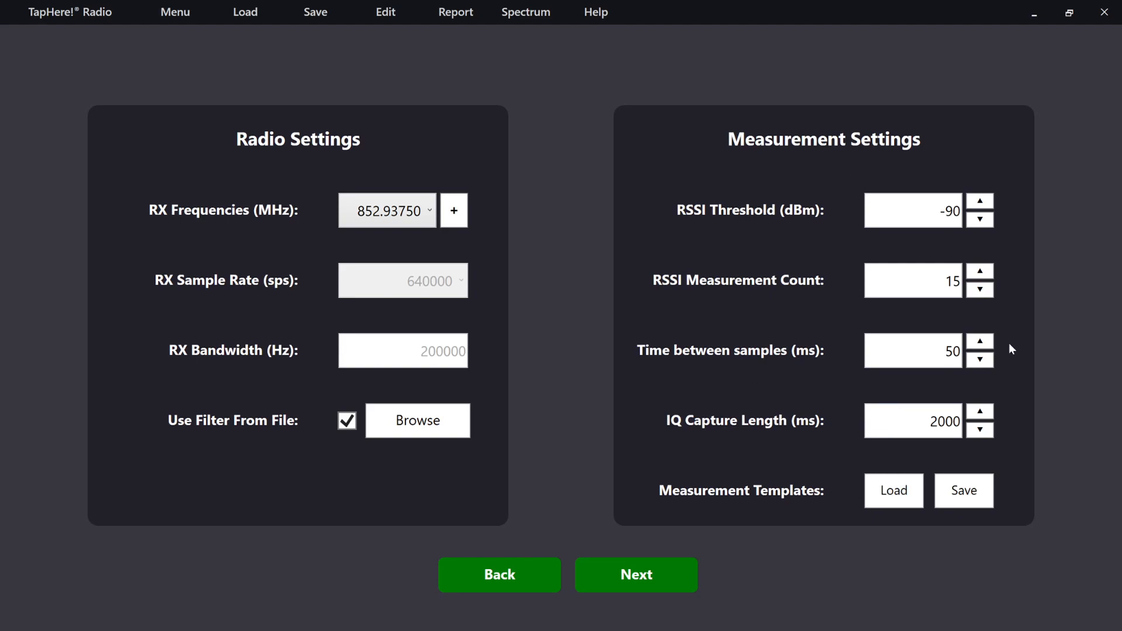
left_click(652, 577)
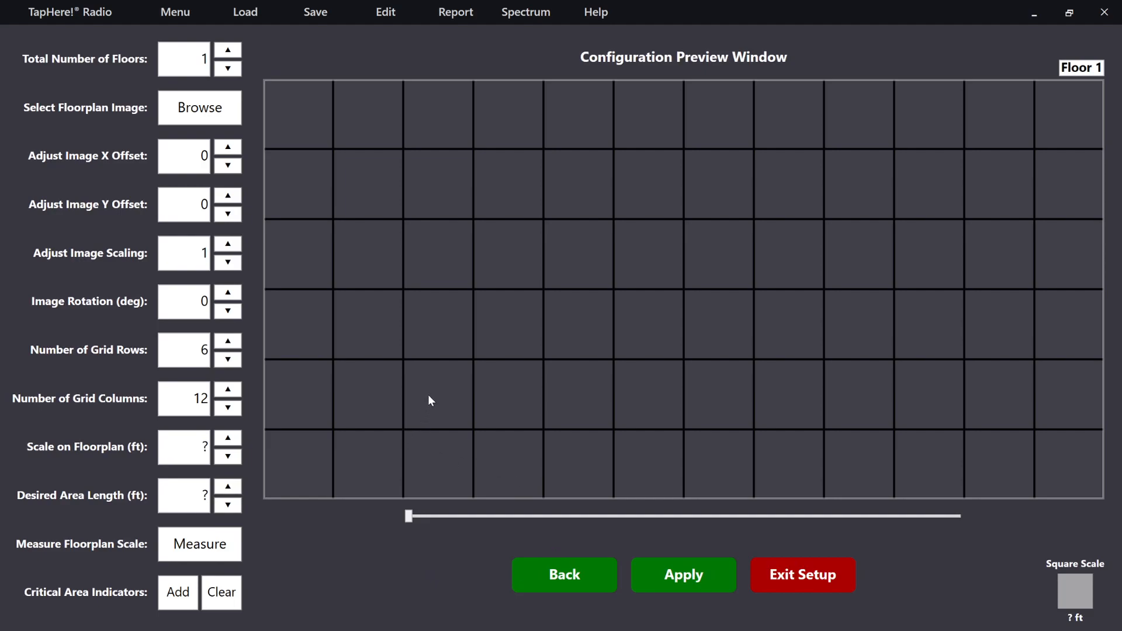
- Set the total number of floors to 2 and load Demo-Floorplan.jpg from the project's Images folder for Floor 1
left_click(229, 53)
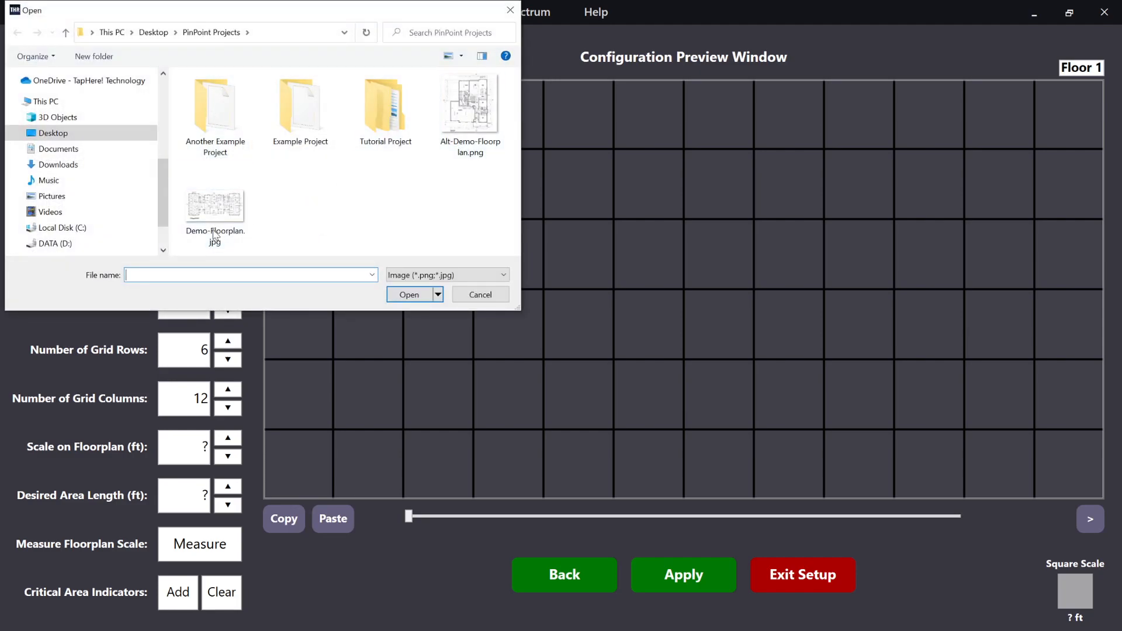
double_click(385, 117)
double_click(243, 124)
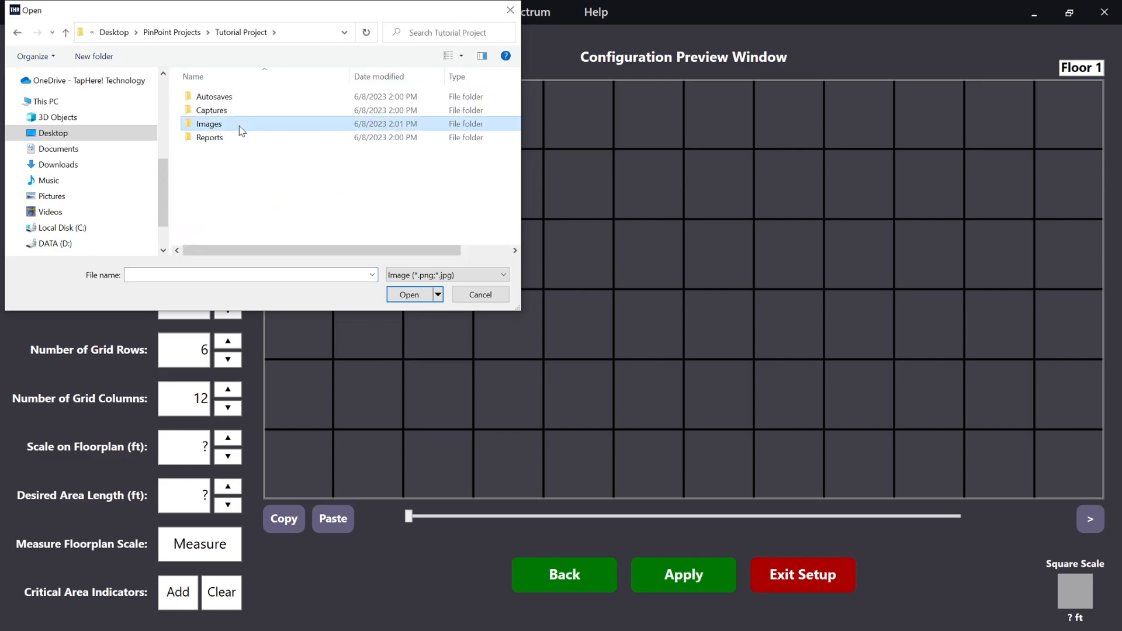
double_click(303, 124)
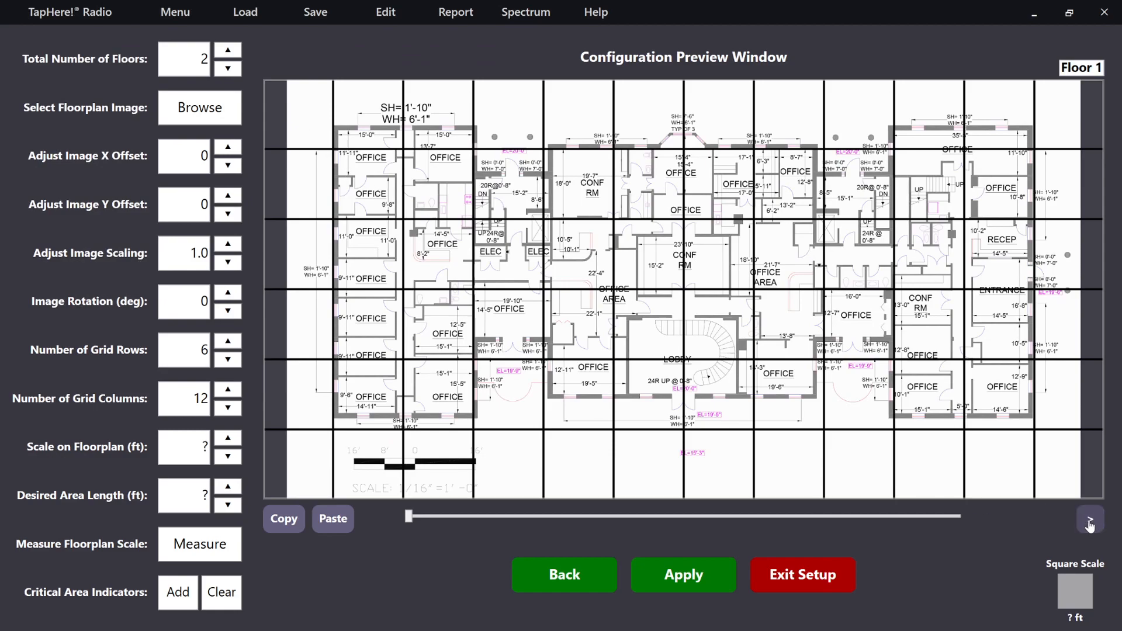
- Load Alt-Demo-Floorplan.png as the floorplan image for Floor 2 and return to Floor 1
left_click(1090, 525)
left_click(198, 108)
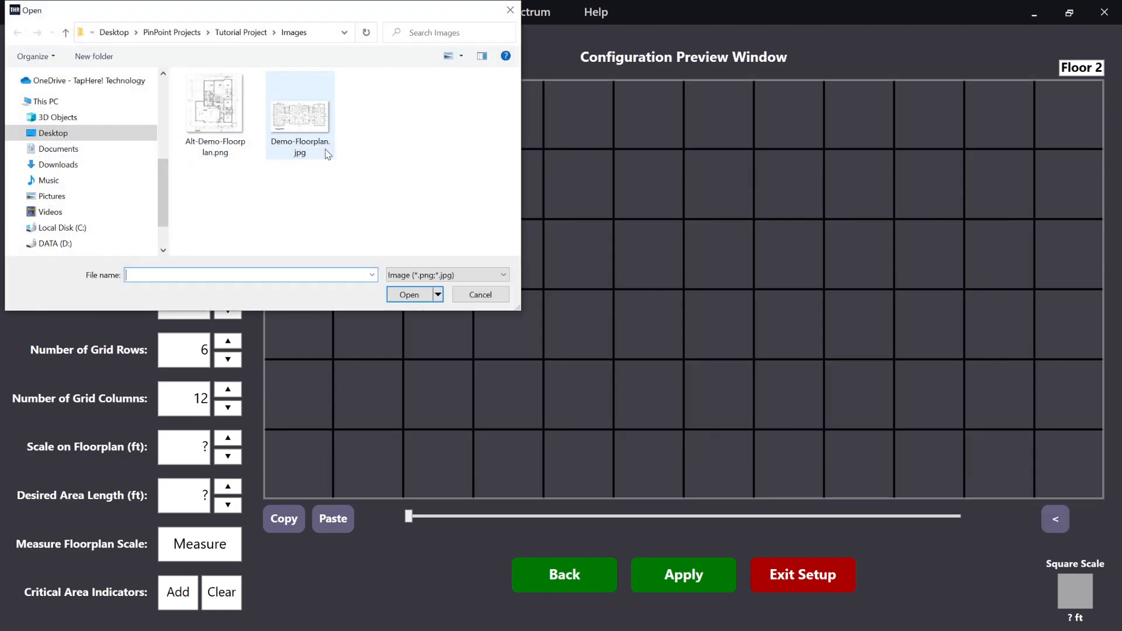
double_click(210, 115)
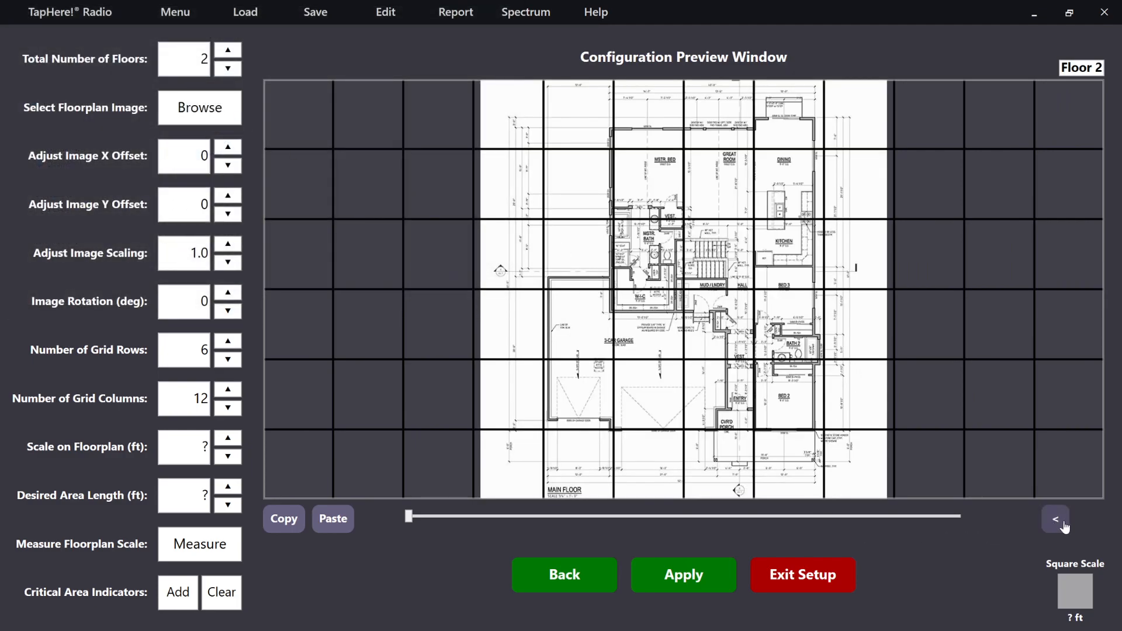
left_click(1055, 519)
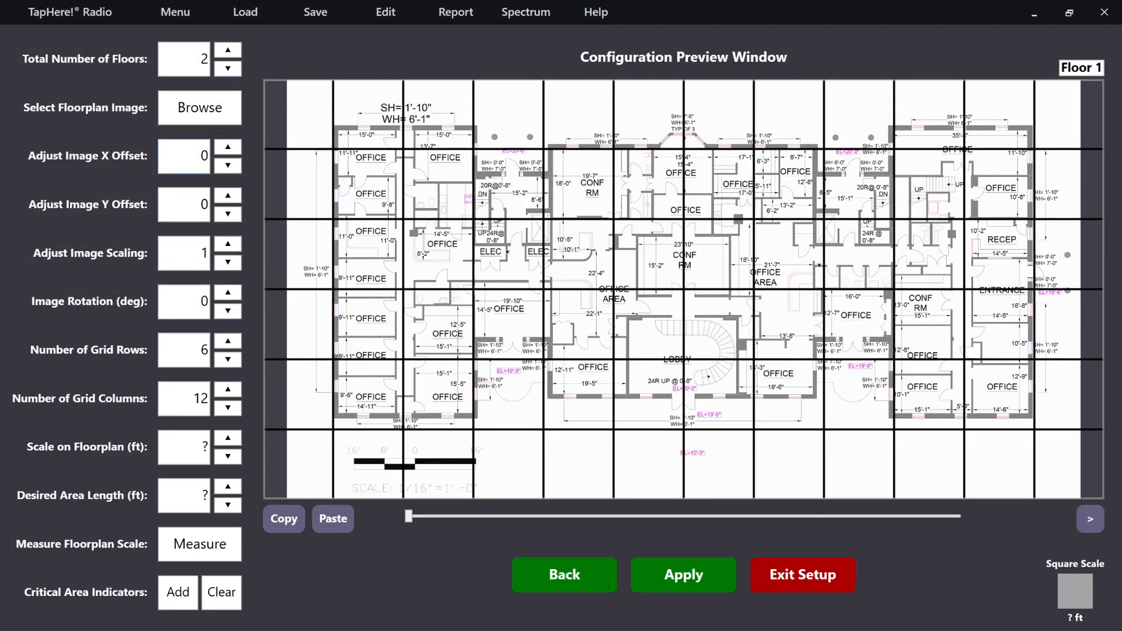
- Try out the Floor 1 image offset, image scaling and grid row adjustments, and restore their original values
left_click(228, 151)
left_click(227, 164)
left_click(227, 151)
left_click(227, 164)
left_click(227, 244)
left_click(227, 263)
left_click(227, 340)
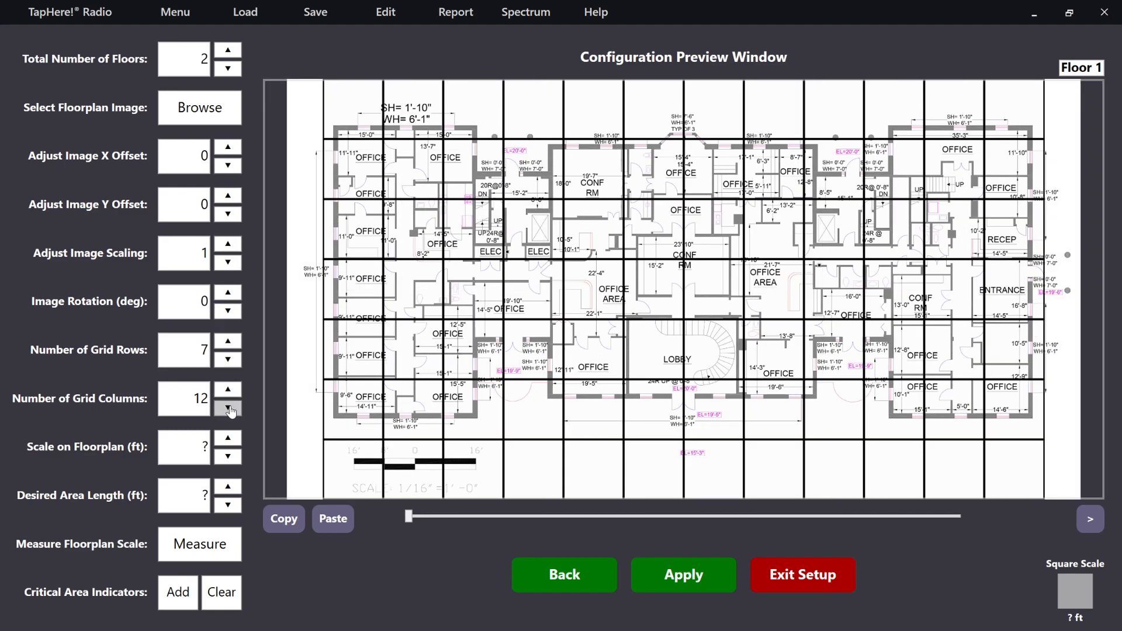
left_click(235, 362)
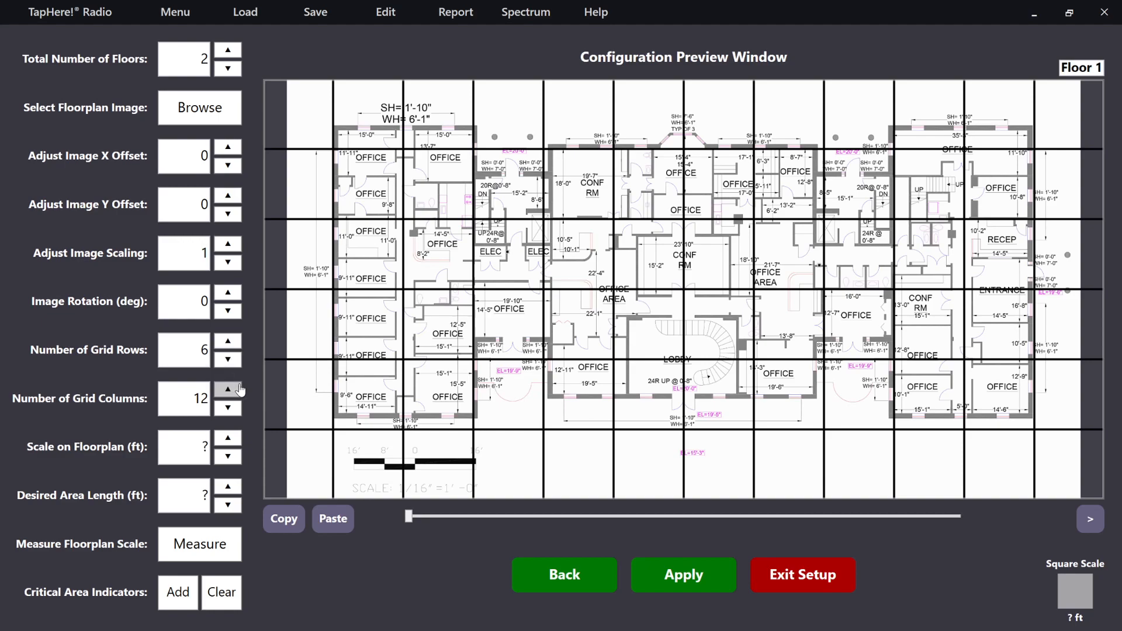
- Set the scale on the floorplan to 16 ft and the desired area length to 20 ft
left_click(231, 435)
left_click(228, 438)
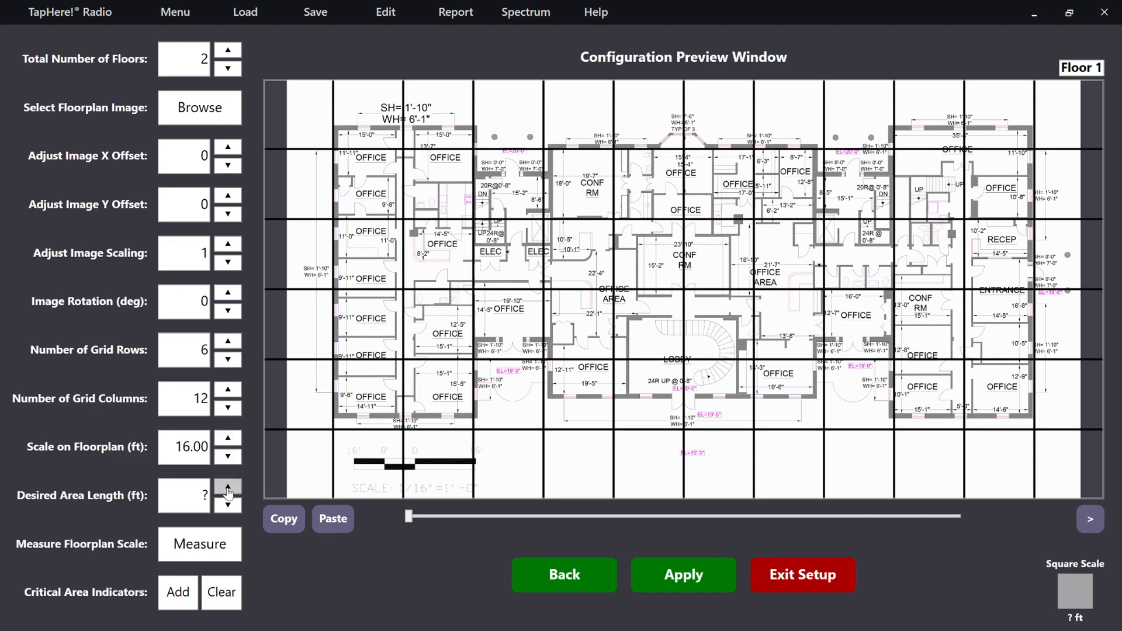
left_click(228, 493)
type("20")
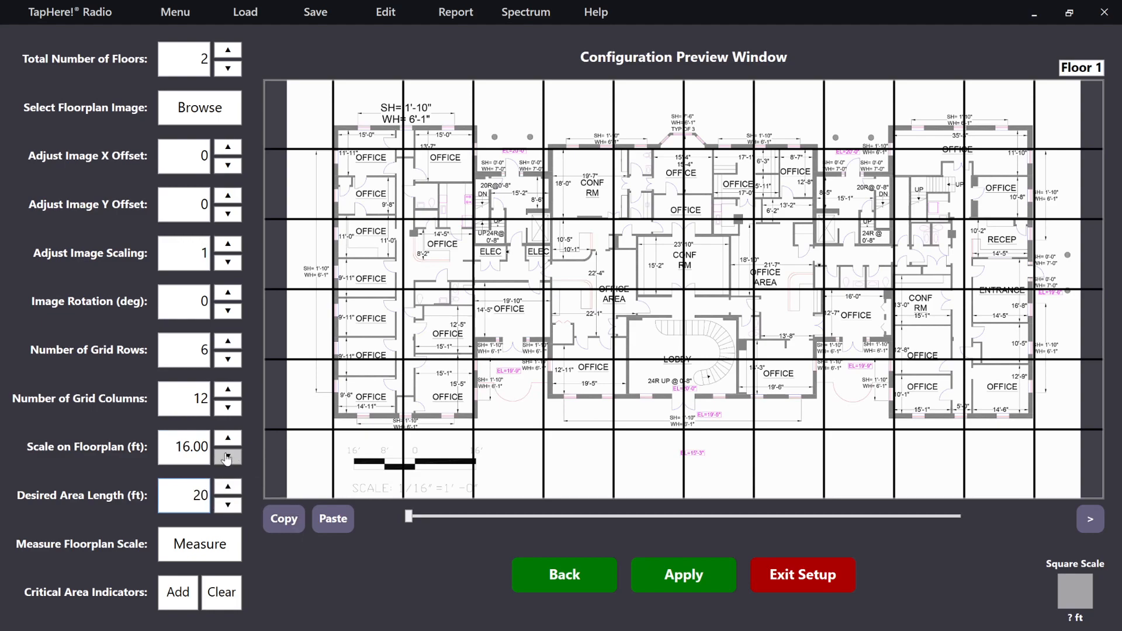
- Calibrate the Floor 1 floorplan scale by measuring the drawing's scale bar from 0 to 16', and inspect the adjusted grid up close
left_click(214, 538)
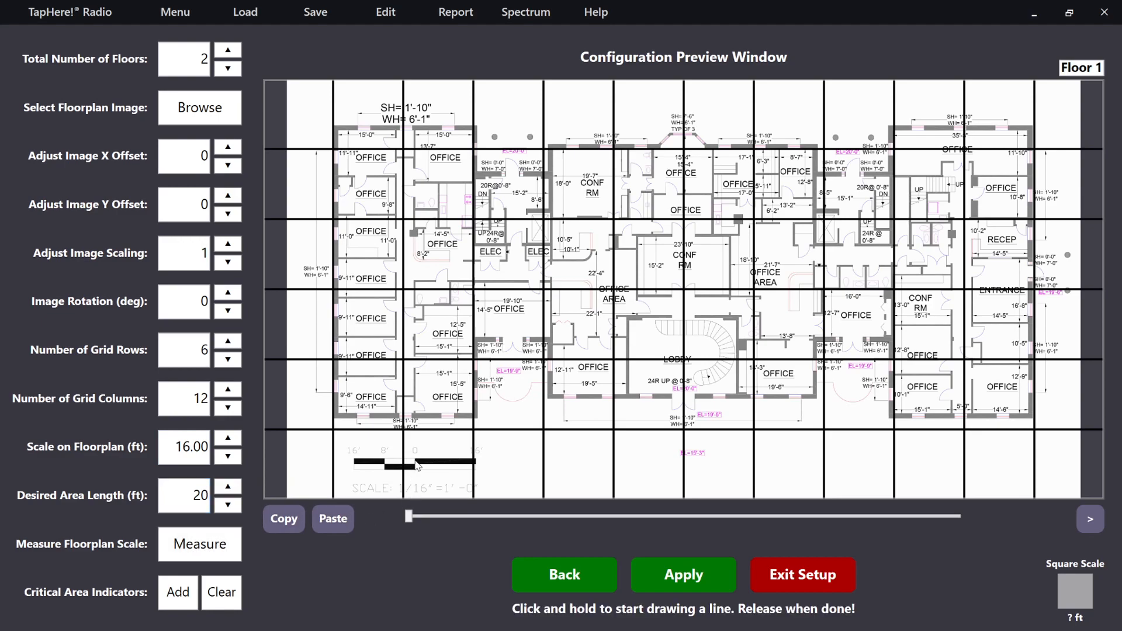
left_click_drag(416, 462, 475, 463)
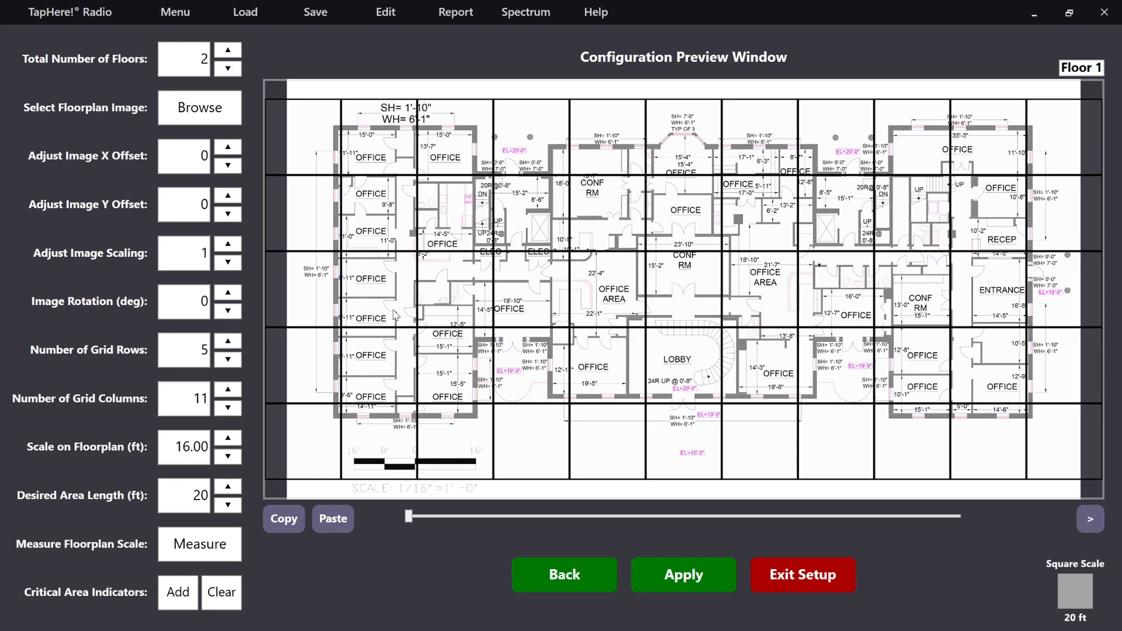
left_click_drag(409, 517, 485, 516)
scroll(533, 343, "down", 3)
scroll(561, 362, "down", 5)
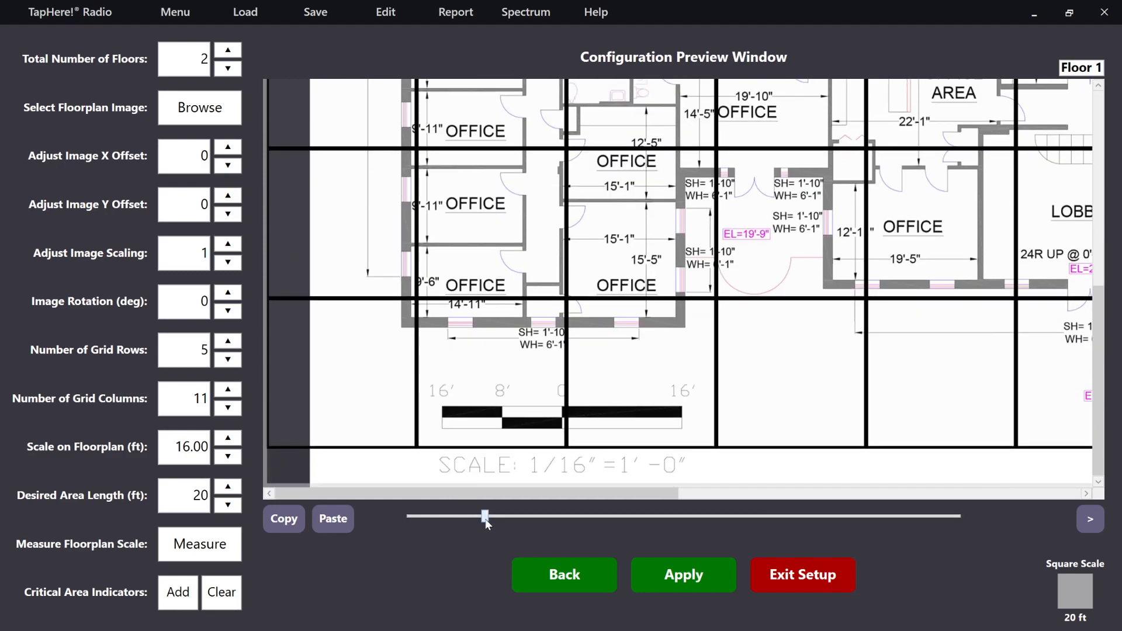
left_click_drag(486, 517, 398, 516)
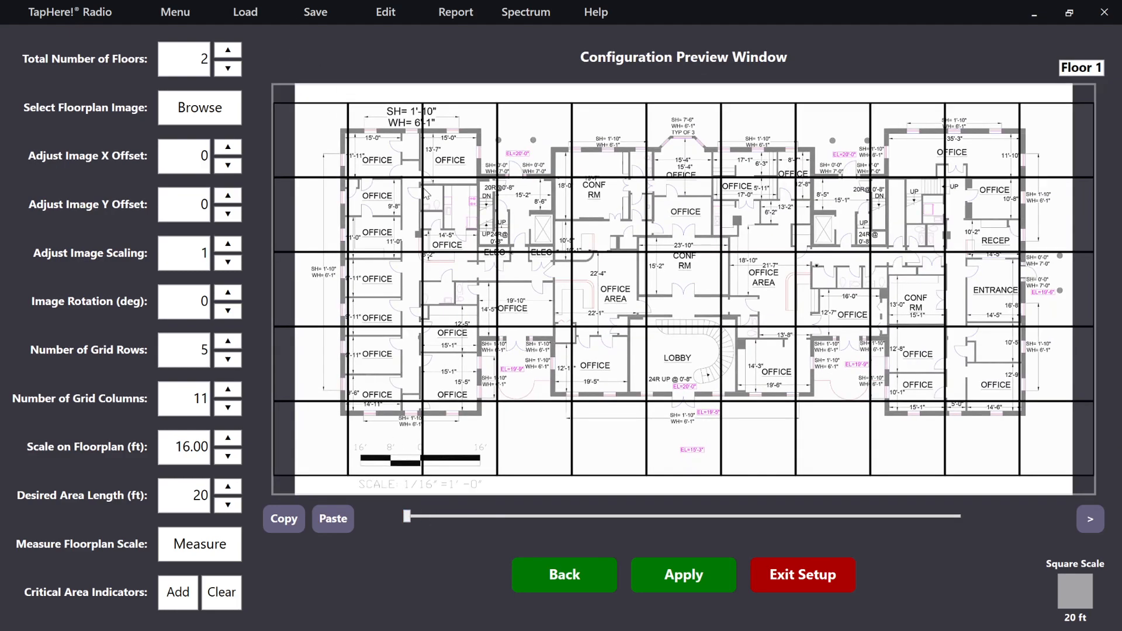
- Select the Floor 1 grid squares covering the building, and mark the left elevator's square as critical with an indicator on the elevator
left_click(388, 223)
mouse_move(476, 218)
left_mouse_down()
mouse_move(786, 221)
mouse_move(659, 281)
mouse_move(372, 284)
mouse_move(412, 370)
mouse_move(791, 369)
mouse_move(834, 290)
mouse_move(832, 218)
mouse_move(921, 210)
mouse_move(982, 187)
mouse_move(950, 159)
mouse_move(919, 307)
mouse_move(969, 285)
mouse_move(897, 364)
mouse_move(768, 234)
mouse_move(384, 149)
mouse_move(403, 162)
mouse_move(412, 223)
left_mouse_up()
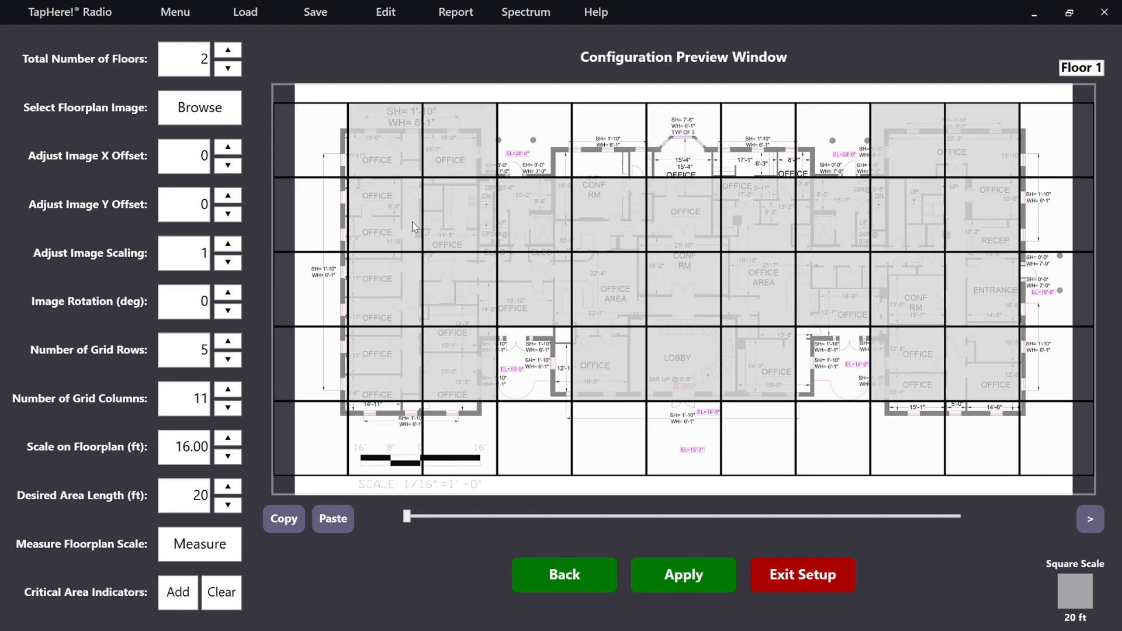
left_click(520, 223)
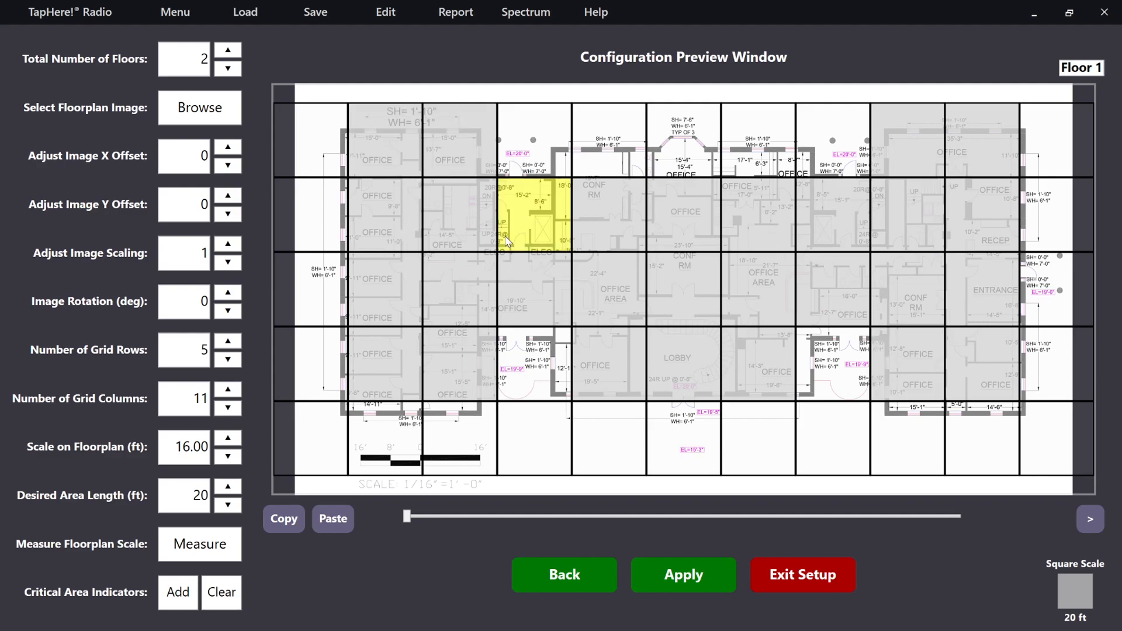
left_click(179, 593)
left_click(543, 228)
- Select the Floor 2 grid squares covering the house and garage, and apply the floorplan configuration
left_click(1089, 519)
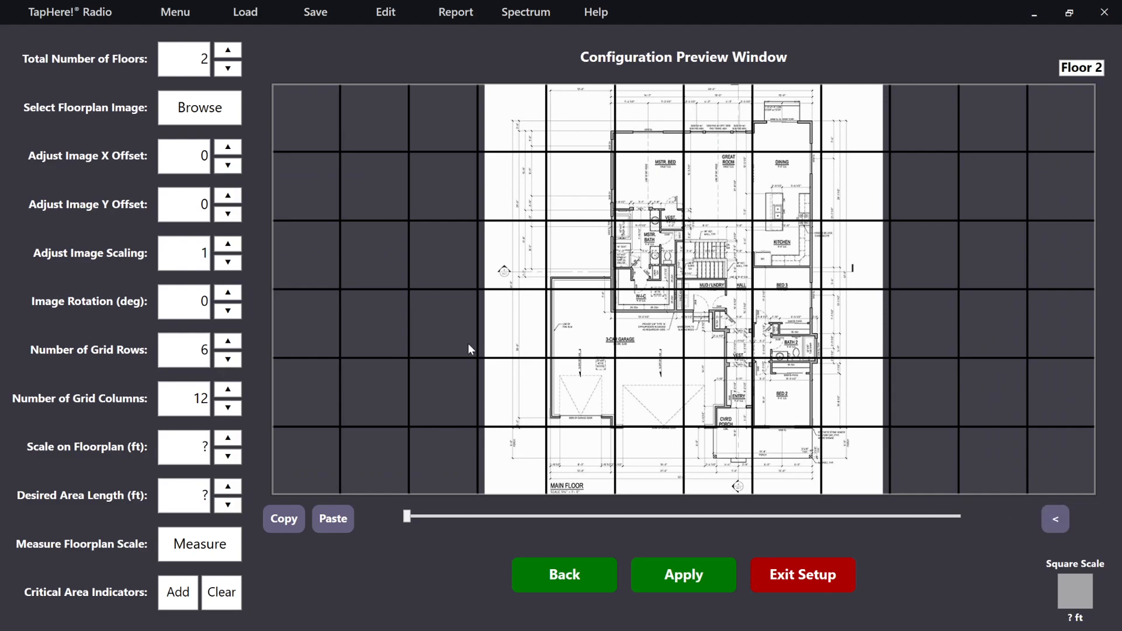
mouse_move(595, 387)
left_mouse_down()
mouse_move(740, 393)
mouse_move(782, 312)
mouse_move(678, 334)
mouse_move(585, 327)
mouse_move(730, 267)
mouse_move(783, 198)
mouse_move(646, 179)
mouse_move(688, 253)
left_mouse_up()
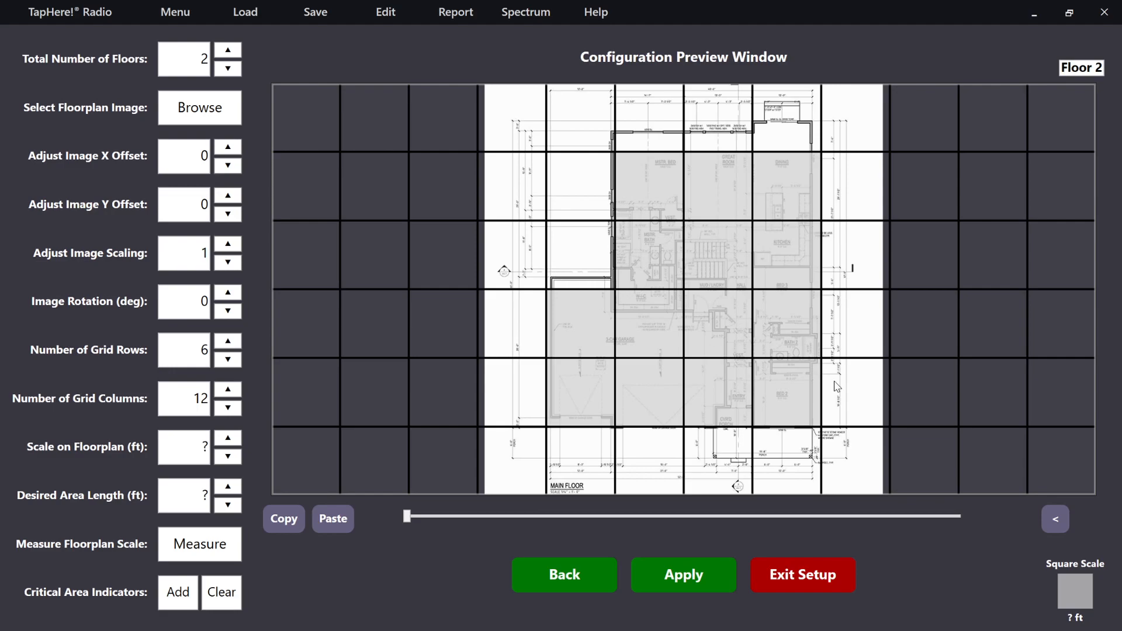
left_click(684, 578)
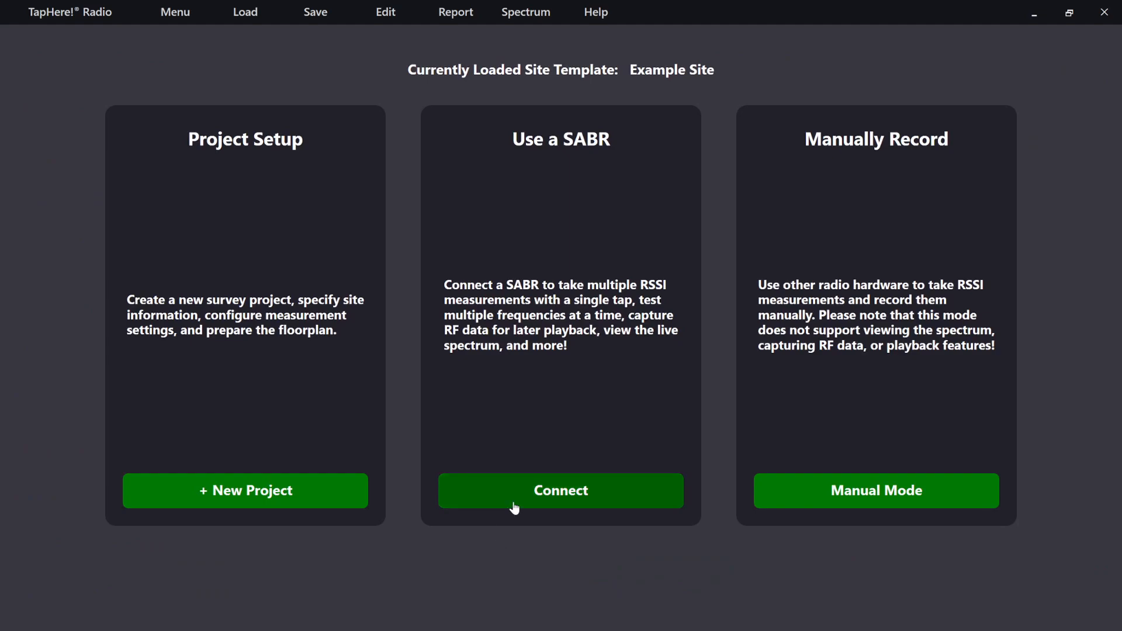
- Connect the SABR and start a measurement in grid area f2g1 on Floor 2
left_click(573, 509)
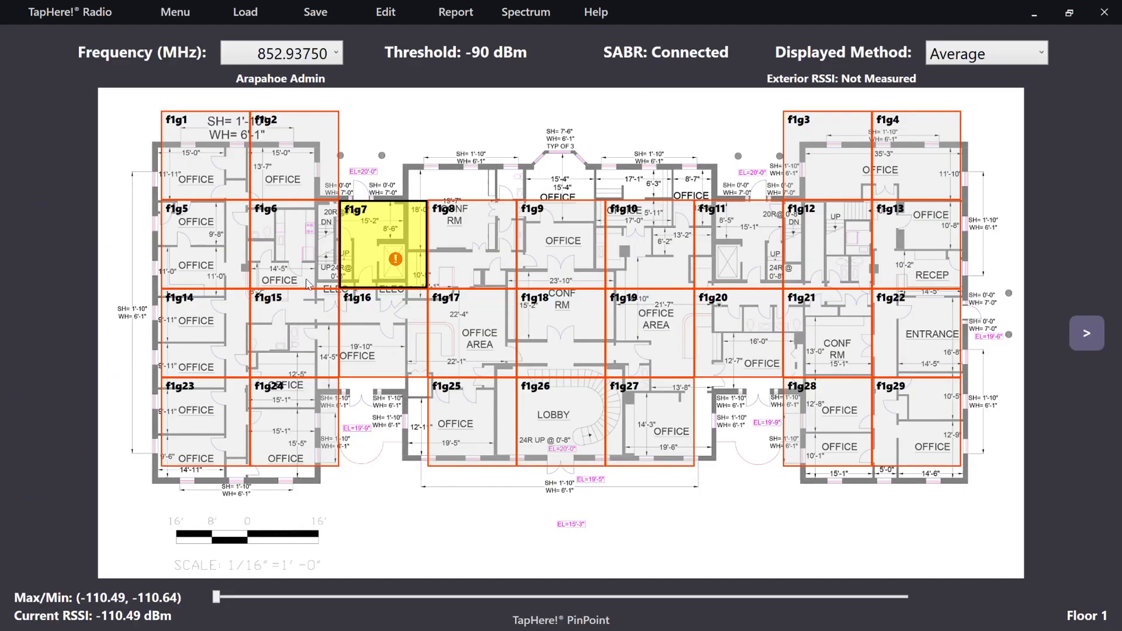
left_click(1086, 333)
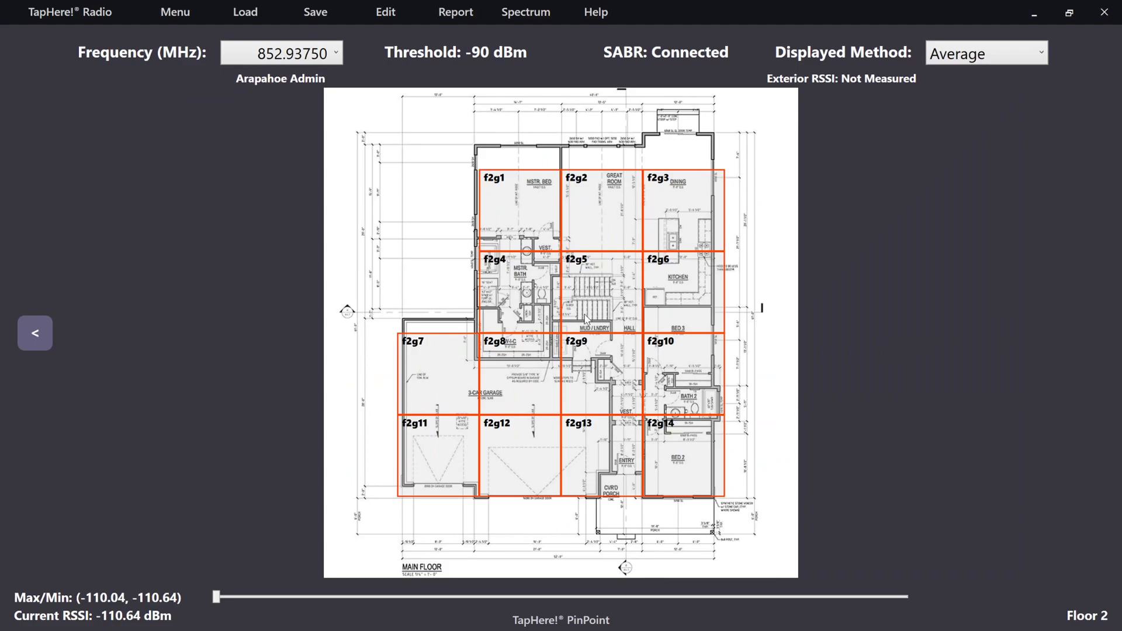
left_click(517, 193)
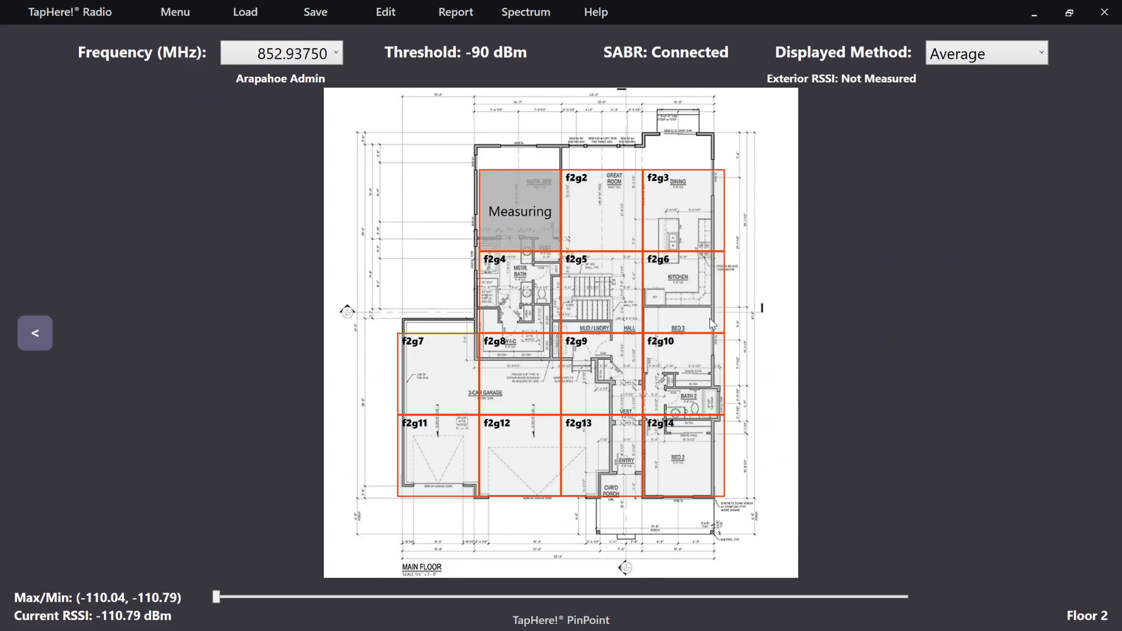